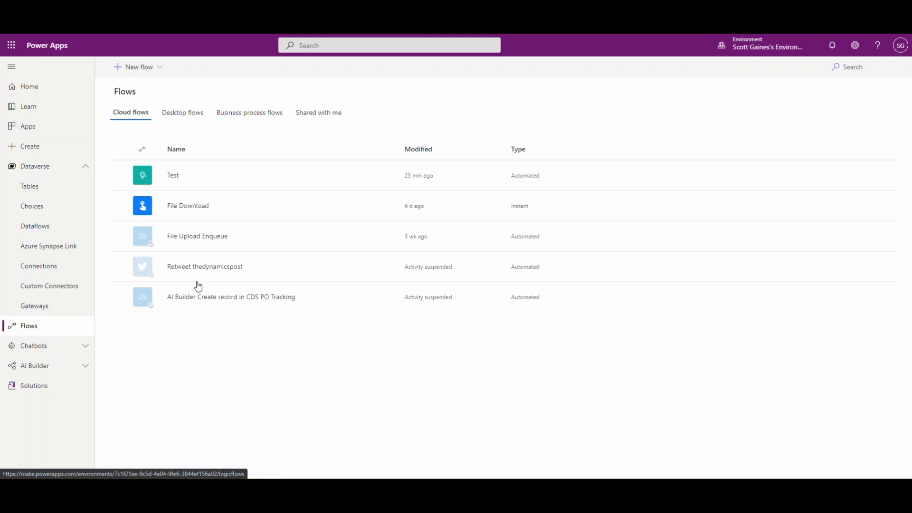
- Create an instant cloud flow, skipping the preset triggers, and start it with the "When a HTTP request is received" trigger from the Request connector
click(156, 71)
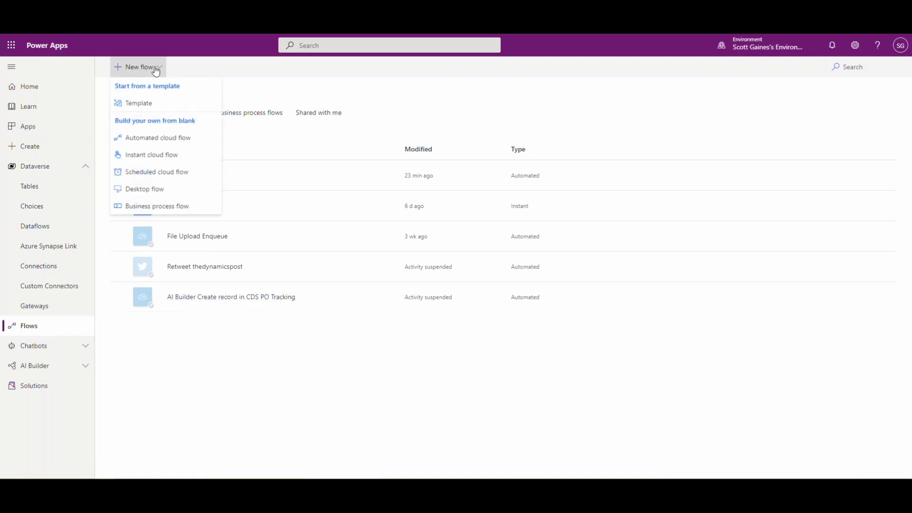
click(175, 157)
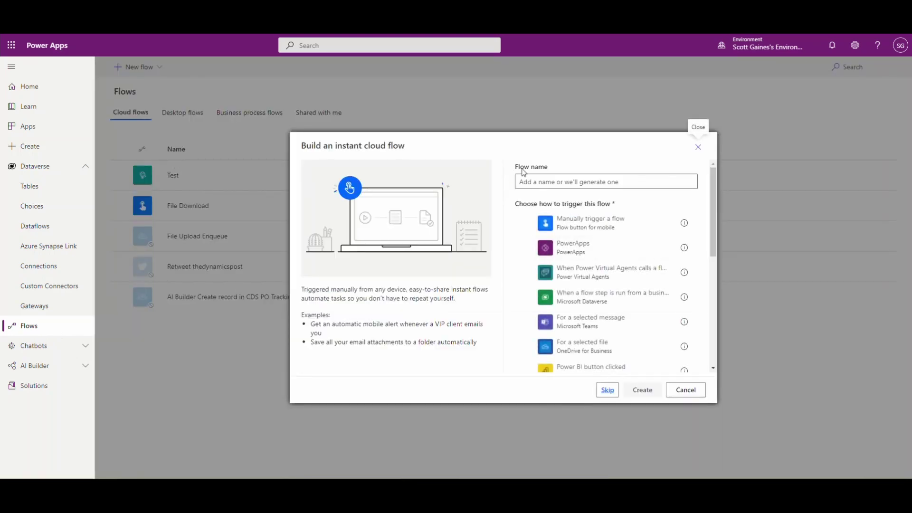
click(608, 391)
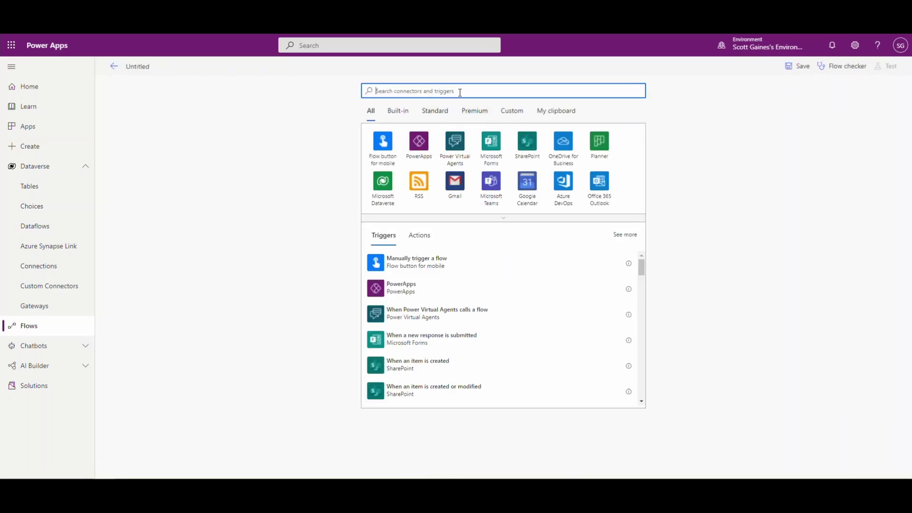
text(req)
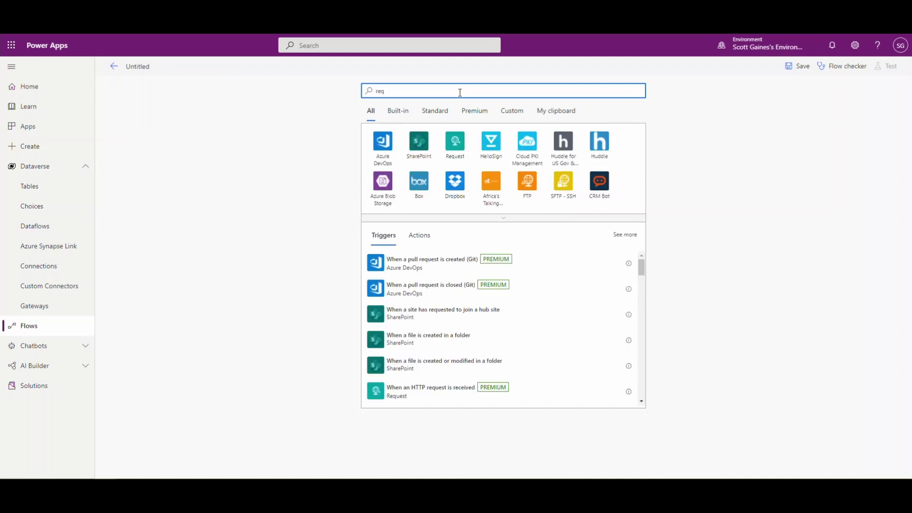
click(461, 147)
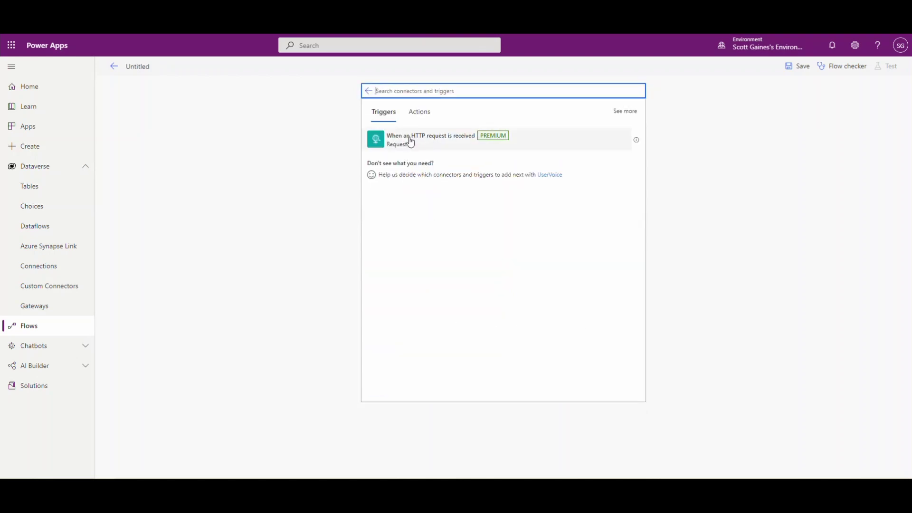
click(411, 141)
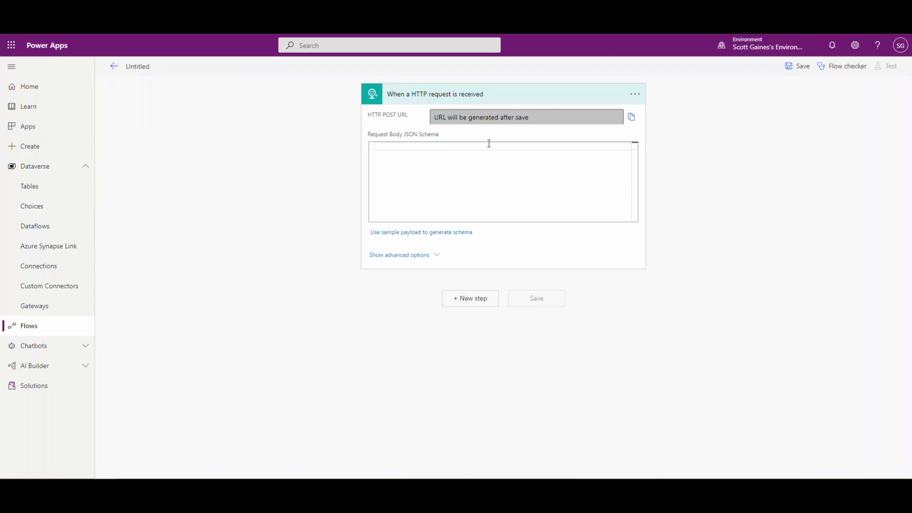
- Generate the request body schema from a sample JSON payload with "Vendor" set to a vendor account number and "Company" set to "USMF"
click(453, 232)
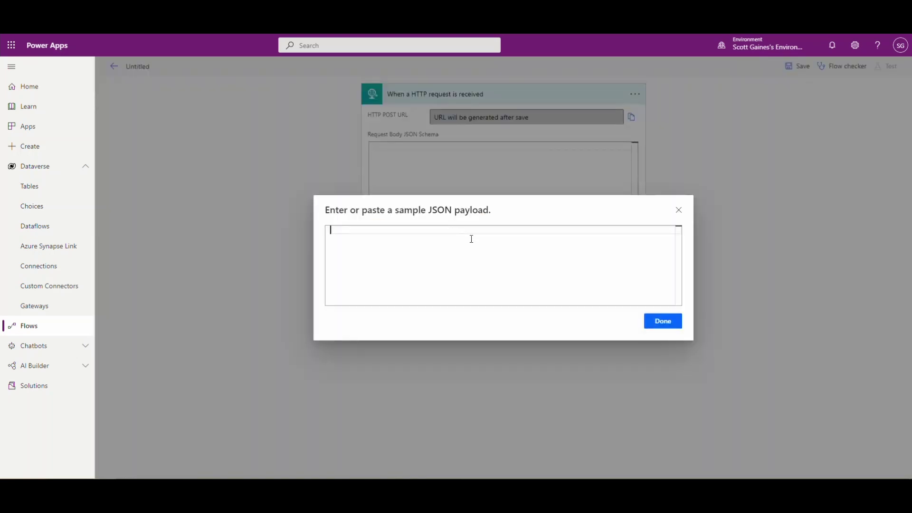
text({)
key(Return)
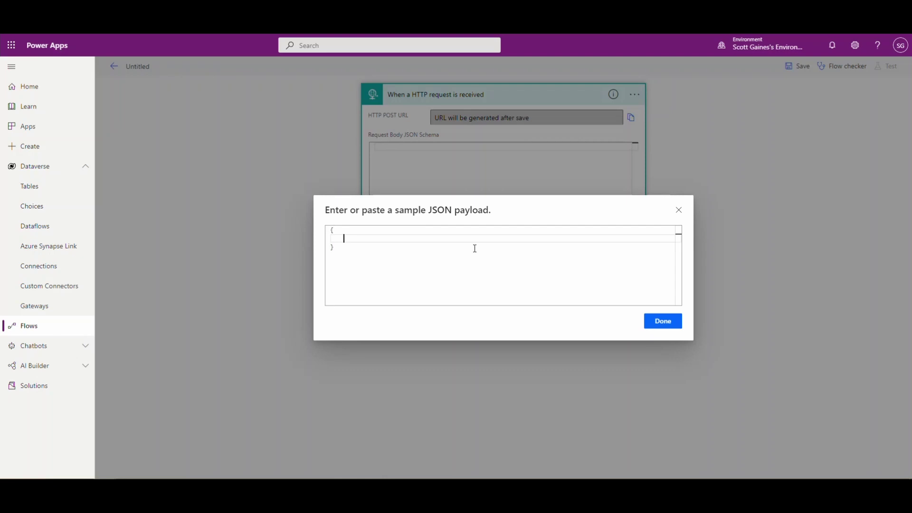
text("Vendor": "US-104)
click(420, 238)
text(,)
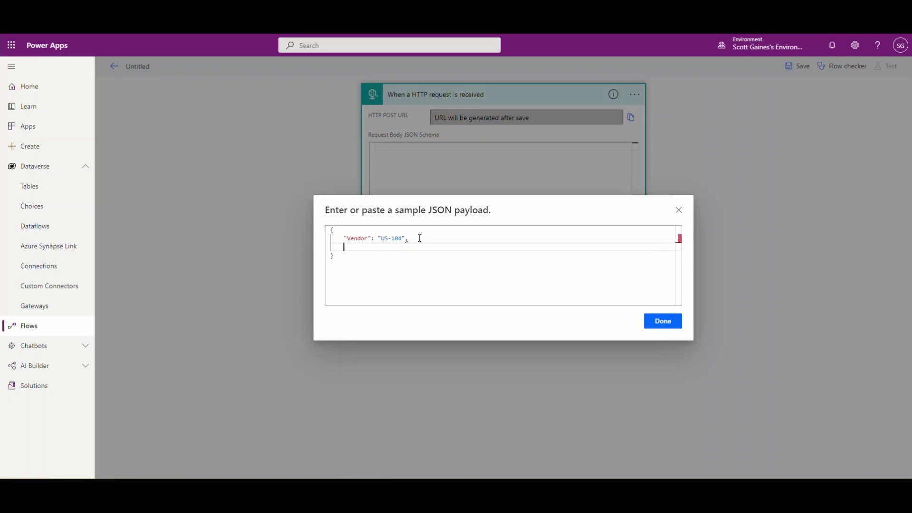
key(Return)
text("Compr)
text(ny": "USMF)
click(673, 322)
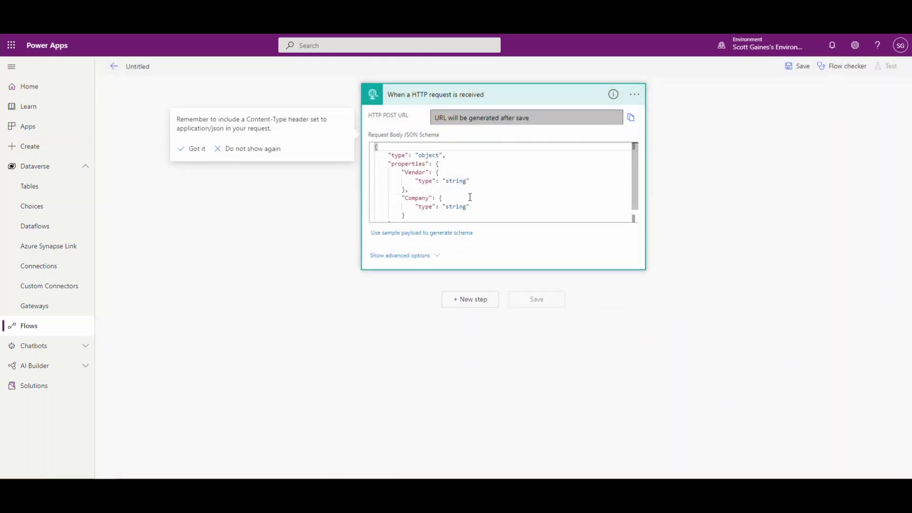
- Set the HTTP request trigger's method to POST in its advanced options
click(436, 255)
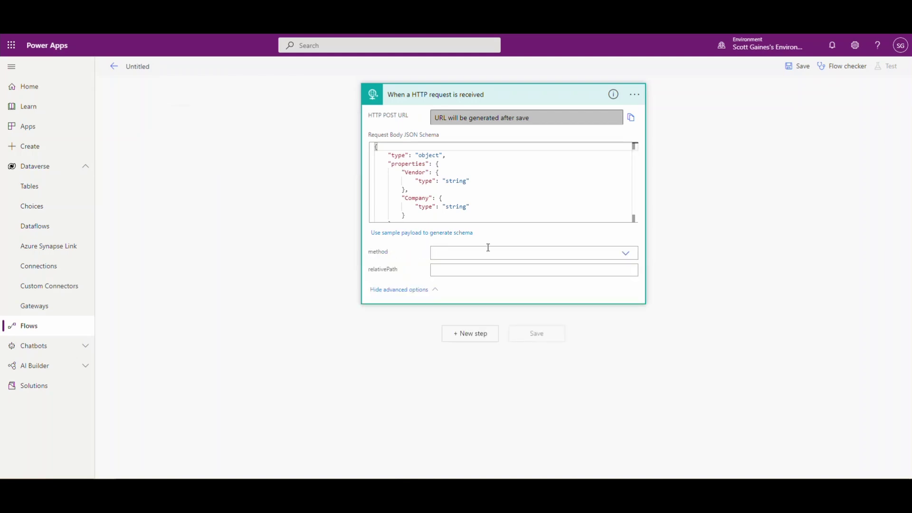
click(626, 254)
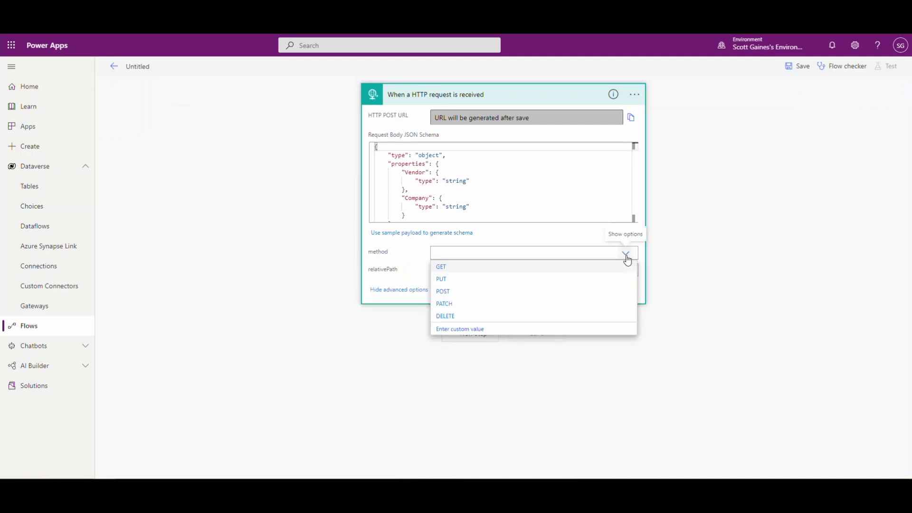
click(451, 293)
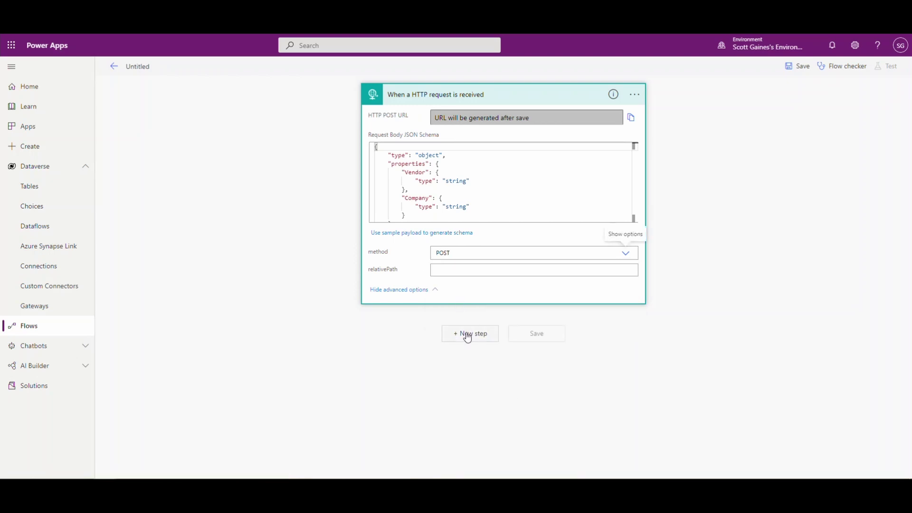
- Add a Microsoft Dataverse List rows action after the trigger and set its table to Vendors V2 (mserp)
click(451, 338)
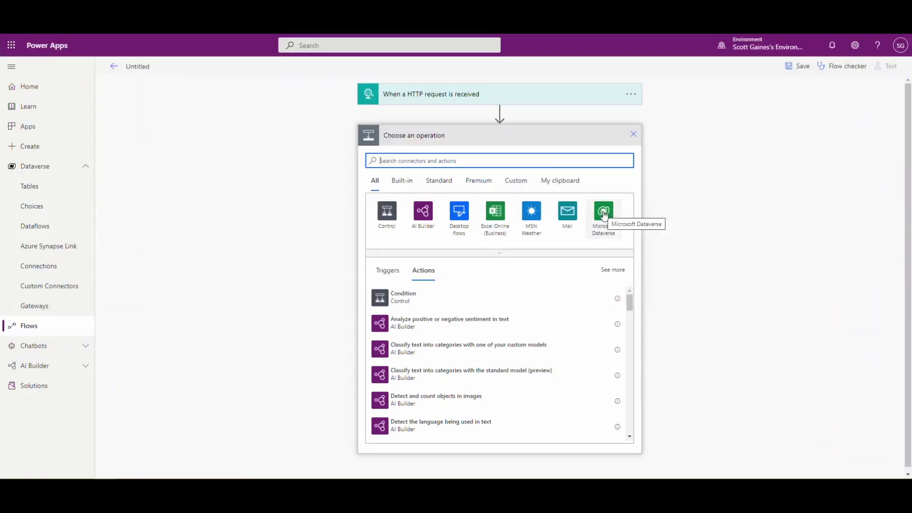
click(603, 214)
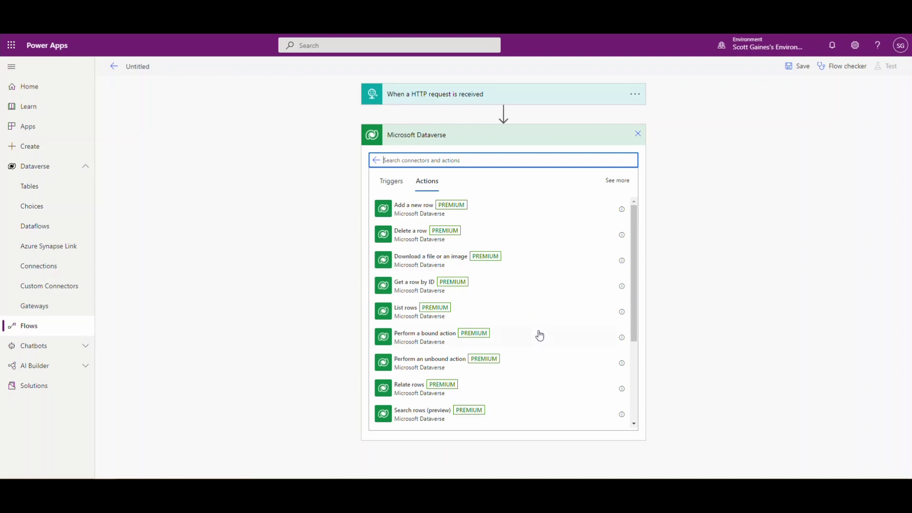
click(409, 315)
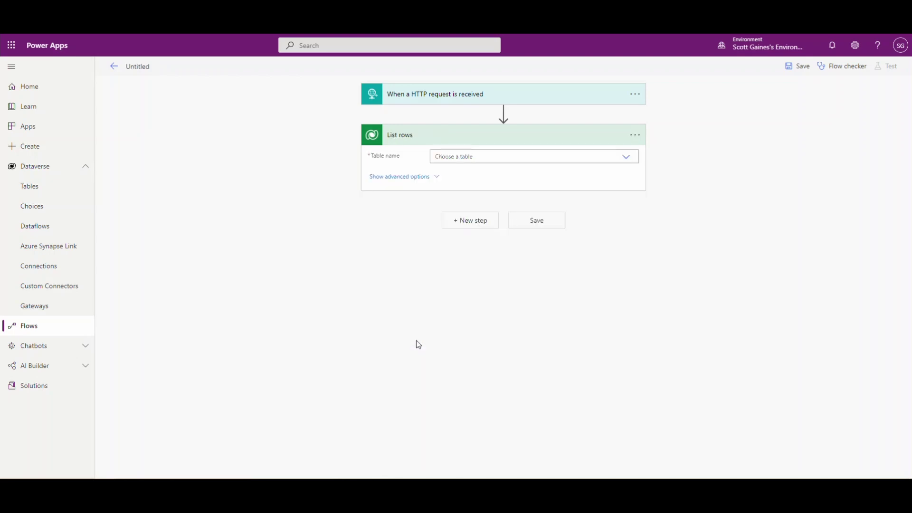
click(468, 158)
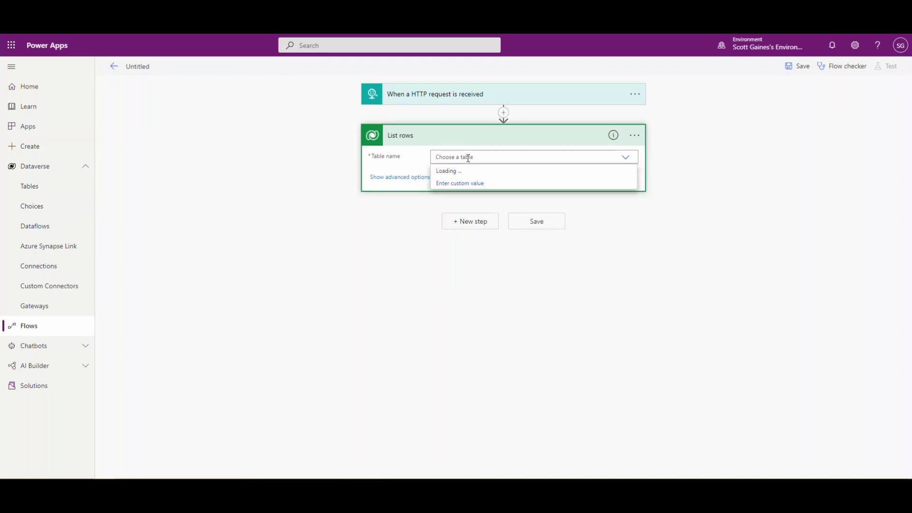
text(mserp)
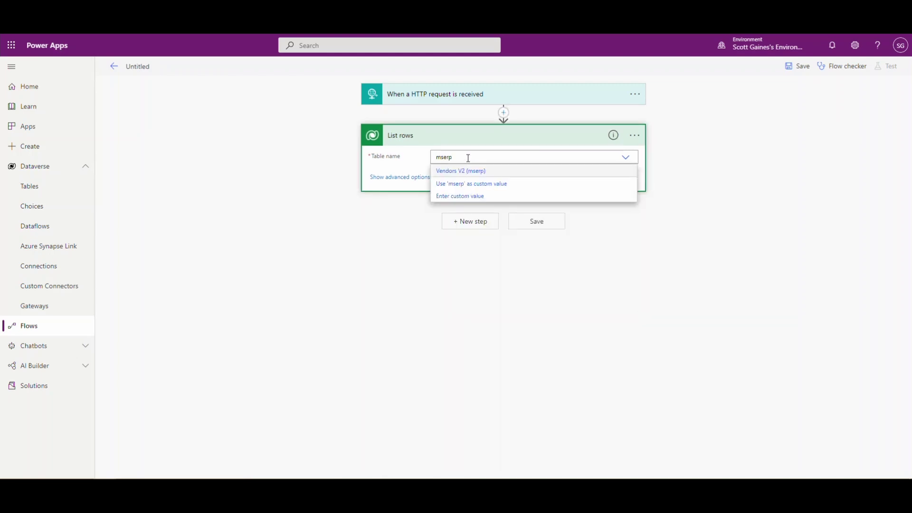
click(452, 178)
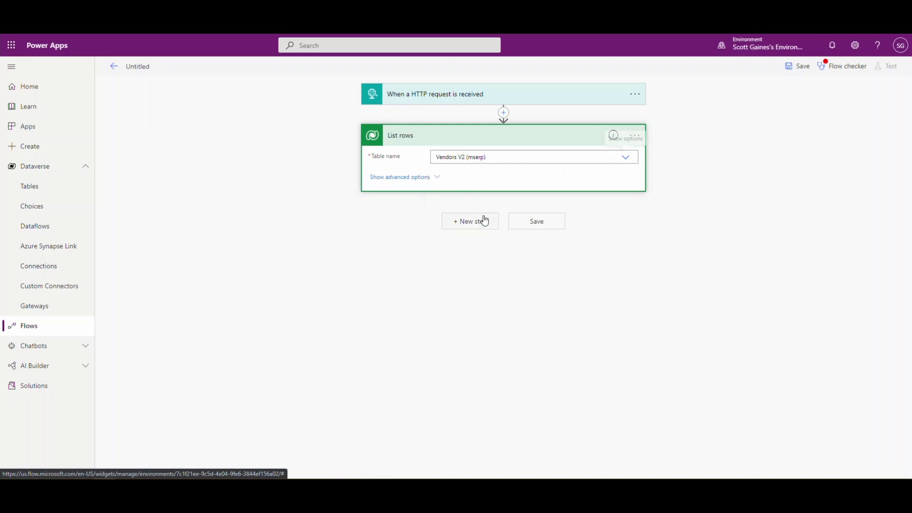
- Begin the List rows filter with mserp_dataareaid eq the quoted Company value from the HTTP request, followed by "and"
click(437, 178)
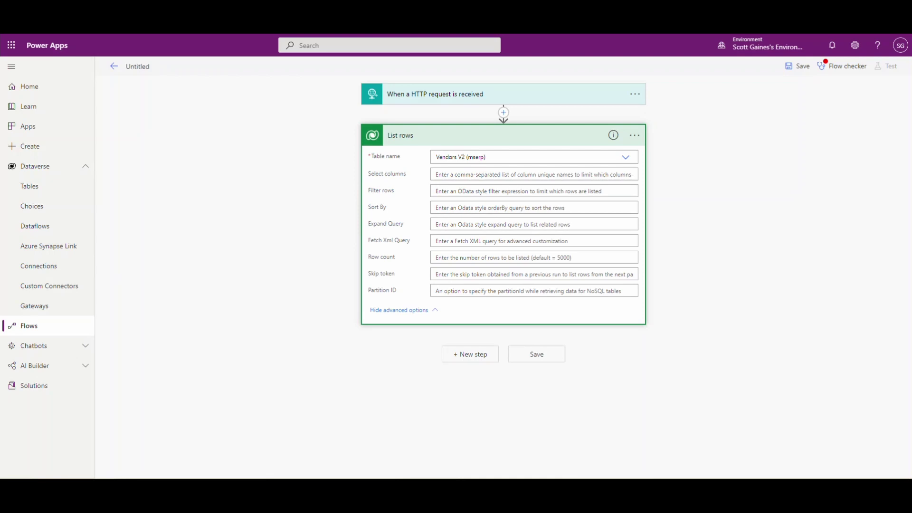
click(461, 192)
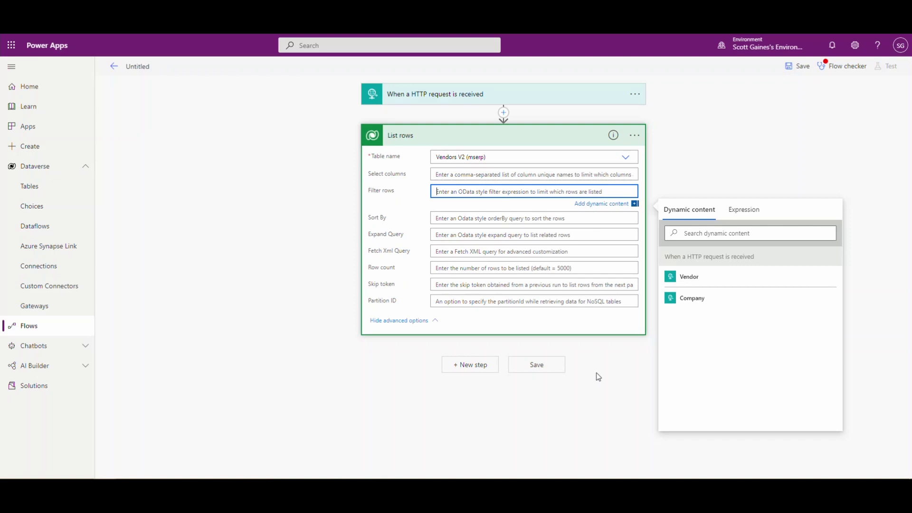
text(mserp)
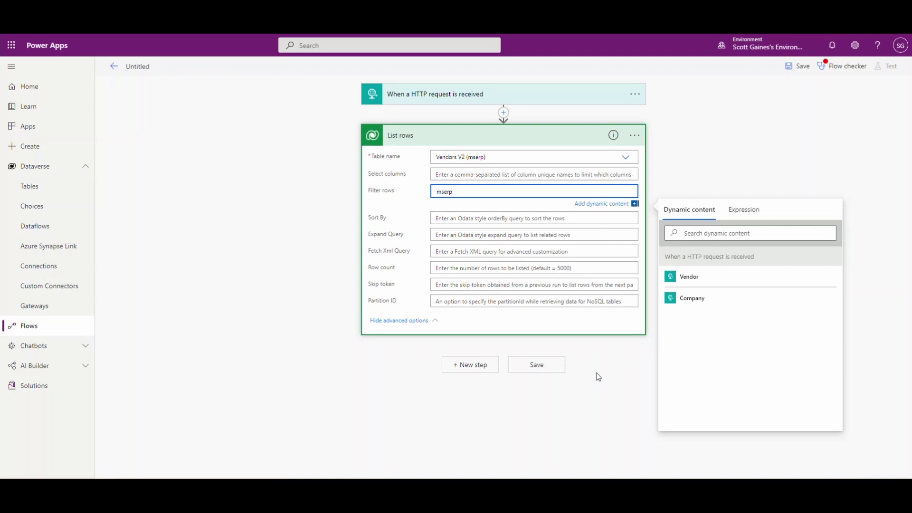
text(_dataareaid eq)
text(')
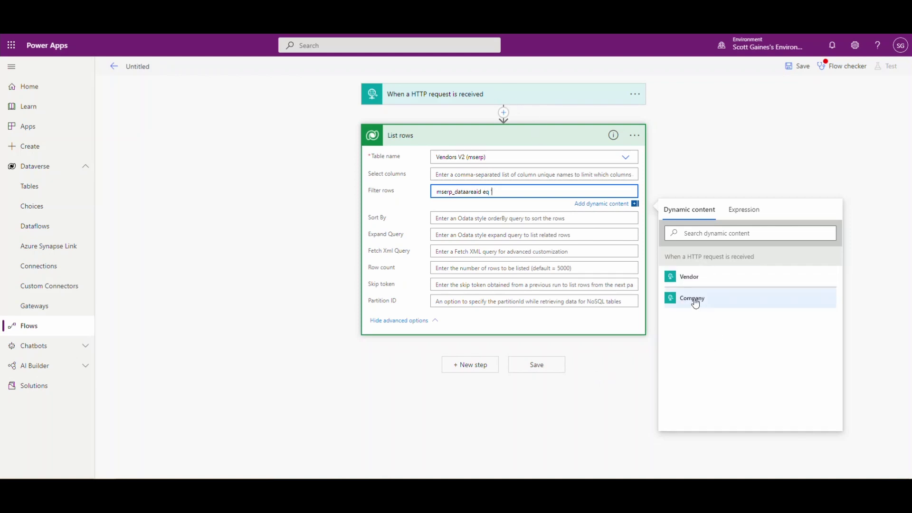
click(698, 301)
text(' and )
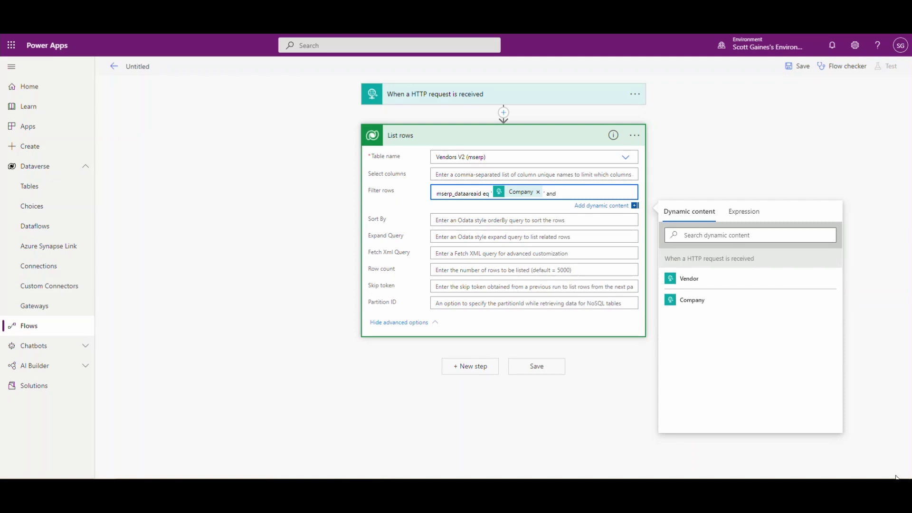
- Complete the row filter with mserp_vendoraccountnumber eq the quoted Vendor value from the HTTP request, and save the flow
text(mserp_vendoraccountnumber eq)
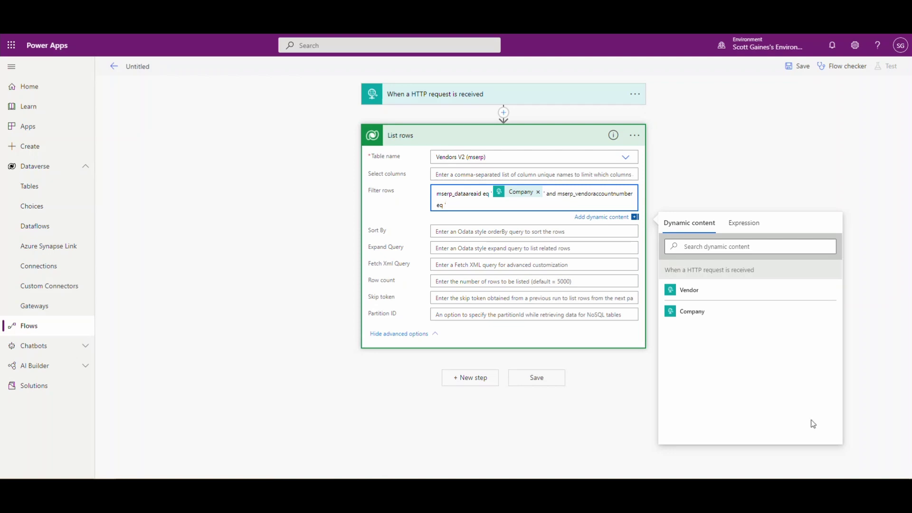
click(688, 291)
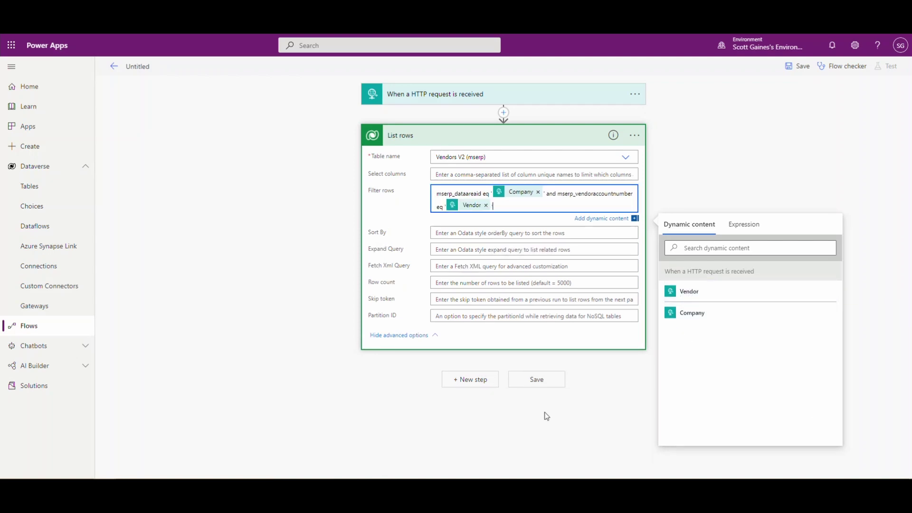
click(537, 378)
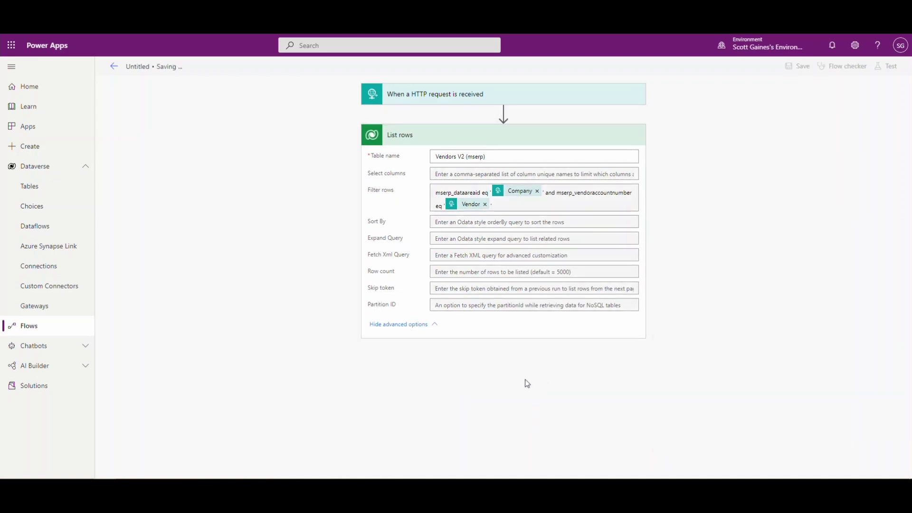
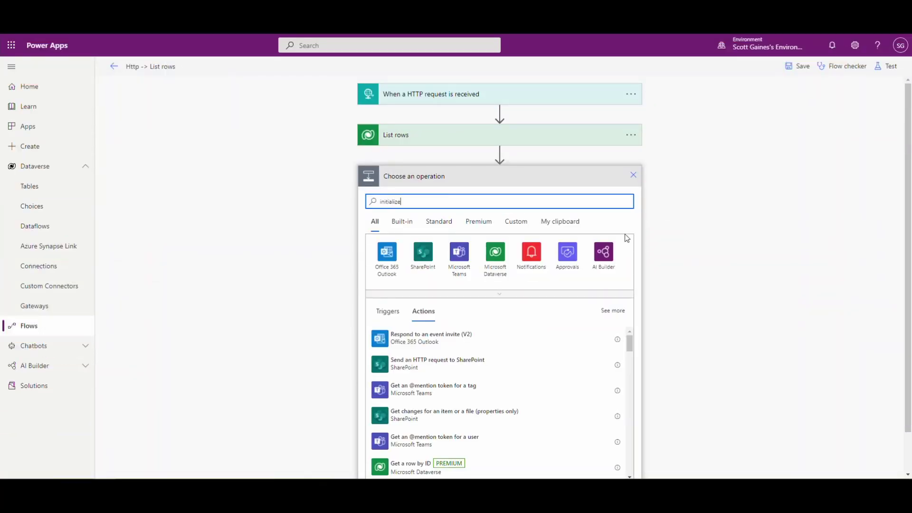
- Add an Initialize variable action named Vendor_Array of type Array after List rows, and save the flow
click(412, 346)
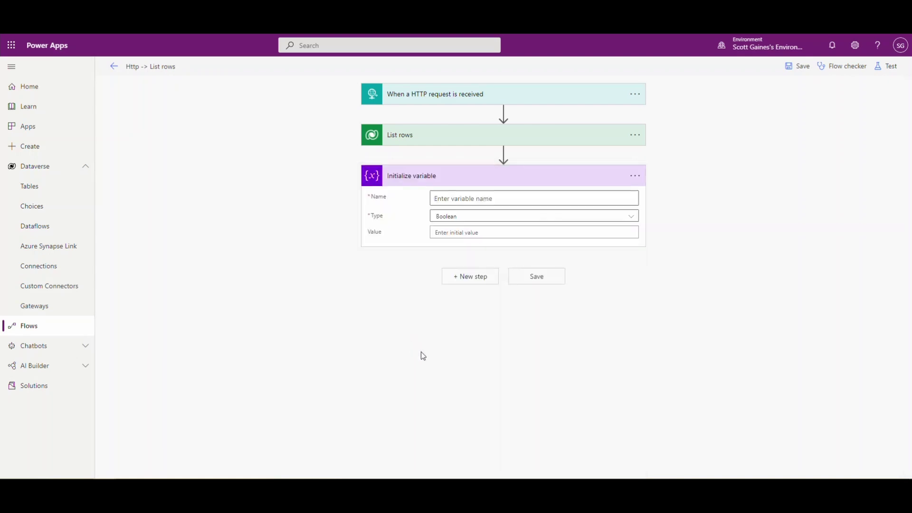
click(504, 195)
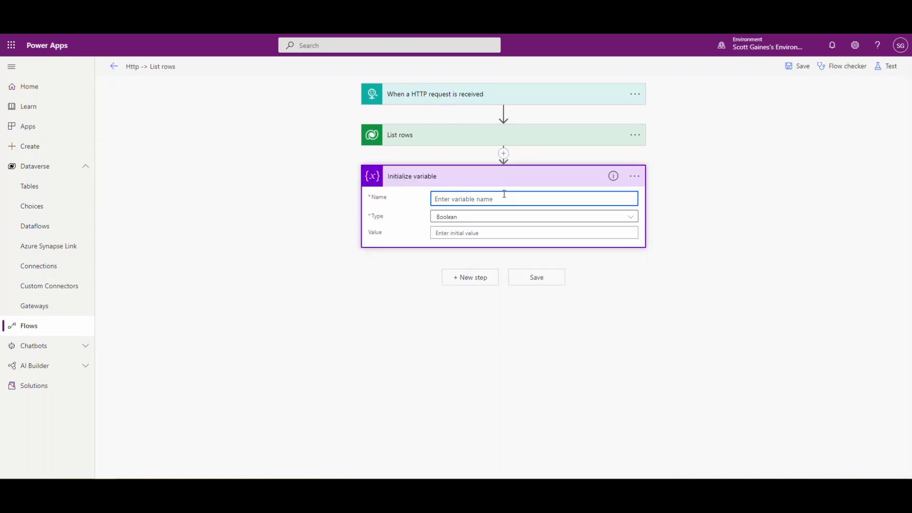
text(Venddor_Array)
click(517, 218)
click(485, 317)
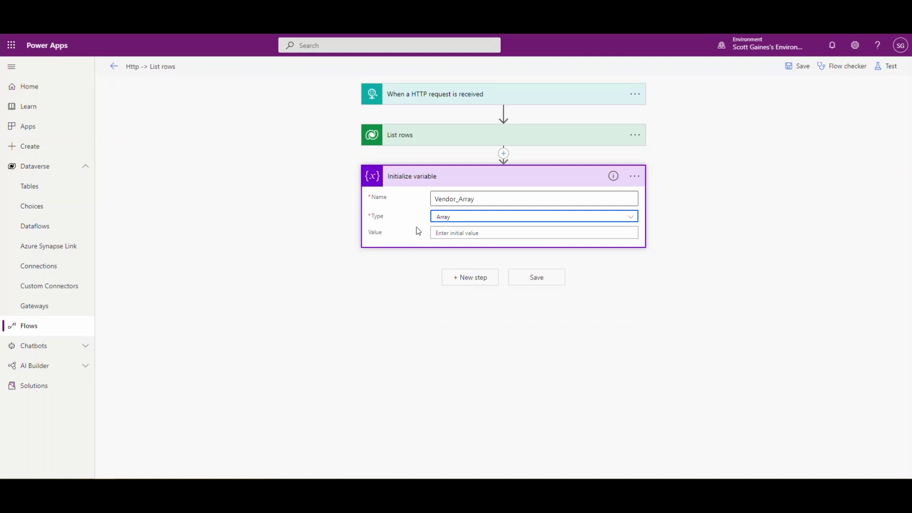
click(536, 280)
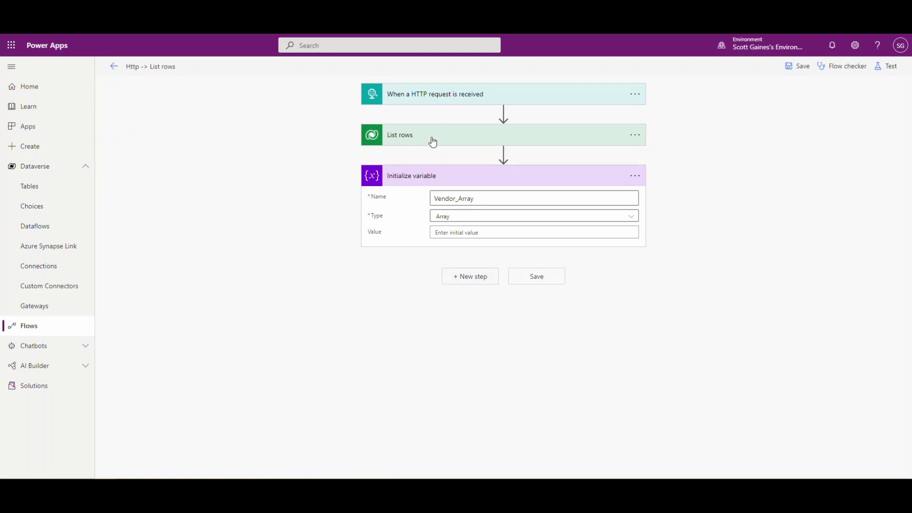
- Add an Append to array variable action after Initialize variable and select Vendor_Array as its variable
click(469, 277)
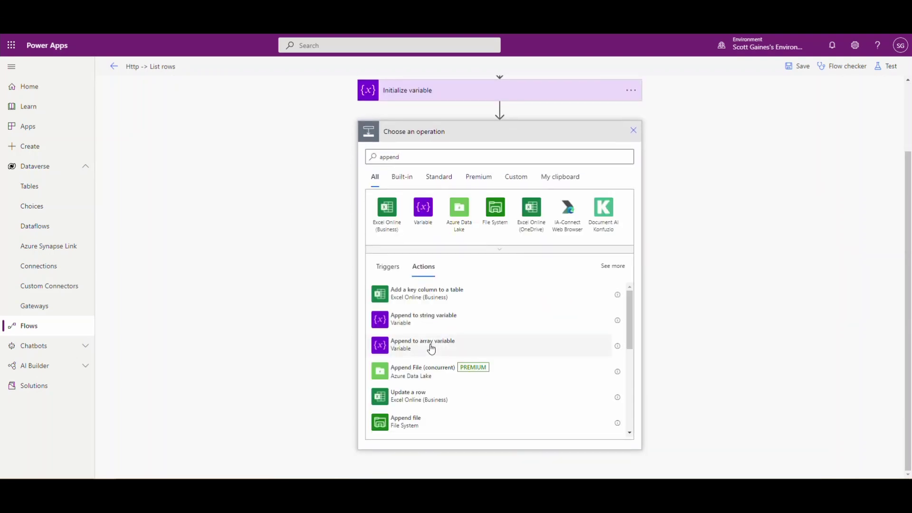
click(432, 348)
click(487, 239)
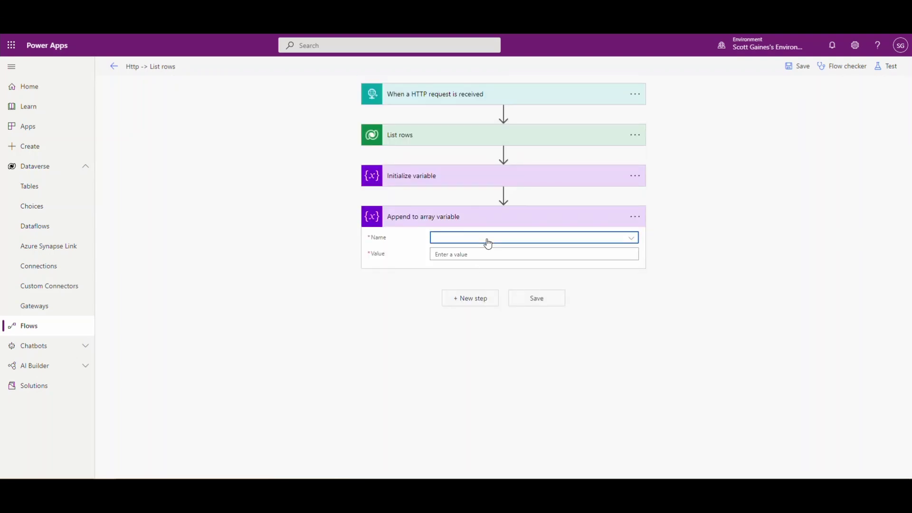
click(462, 271)
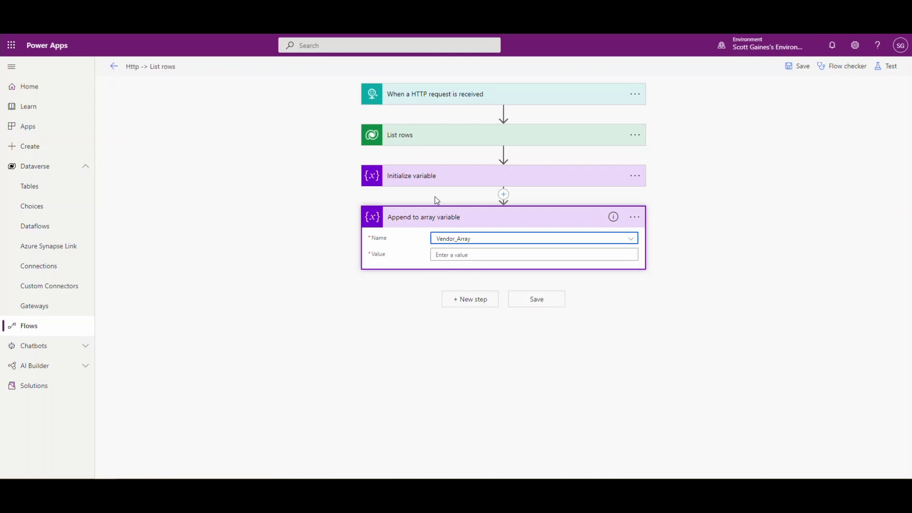
- Set the value appended to Vendor_Array to body/value - Item from List rows, check the action inside its loop, and save the flow
click(479, 256)
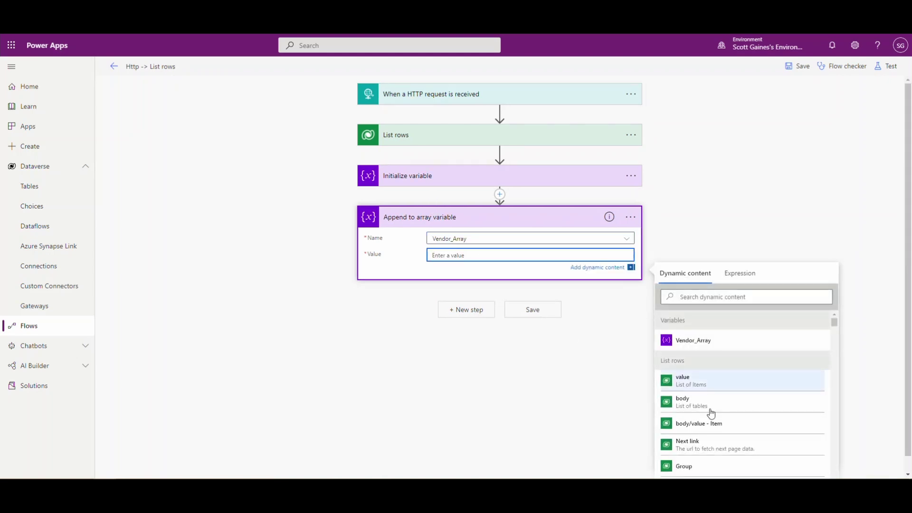
scroll(747, 423, down, 1)
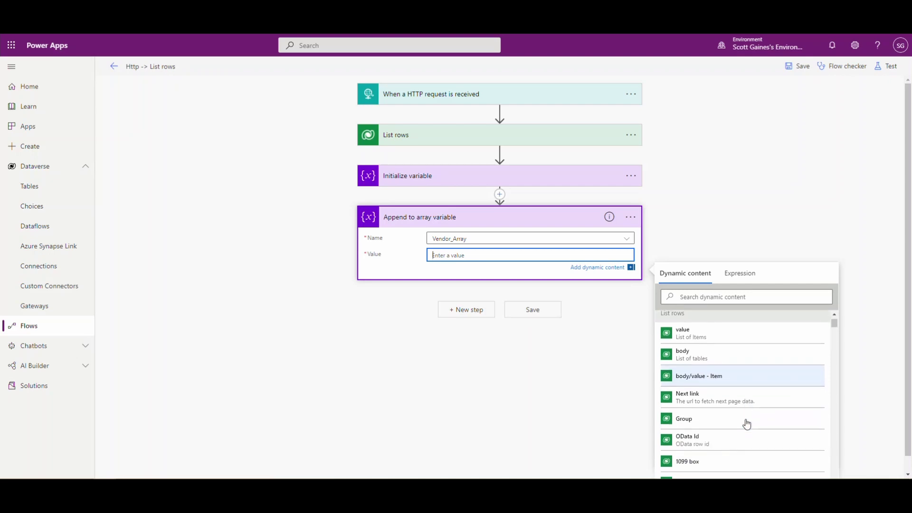
click(696, 381)
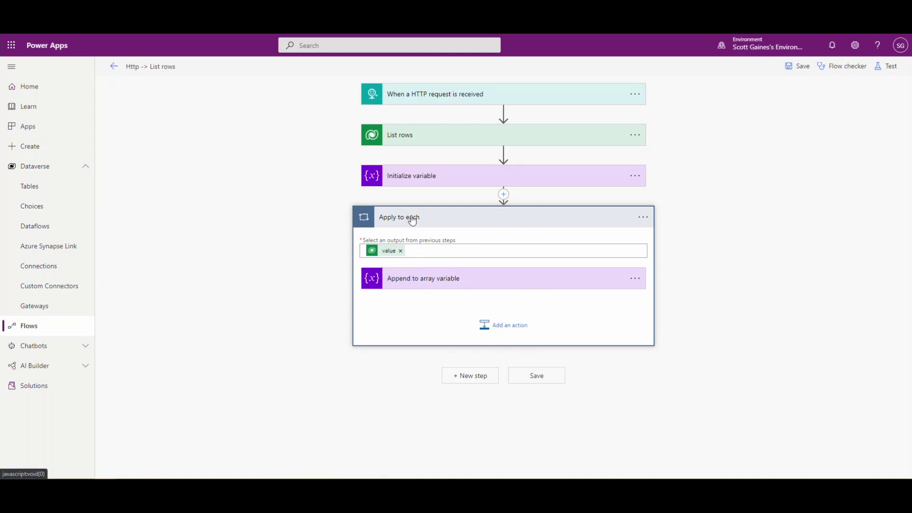
click(428, 279)
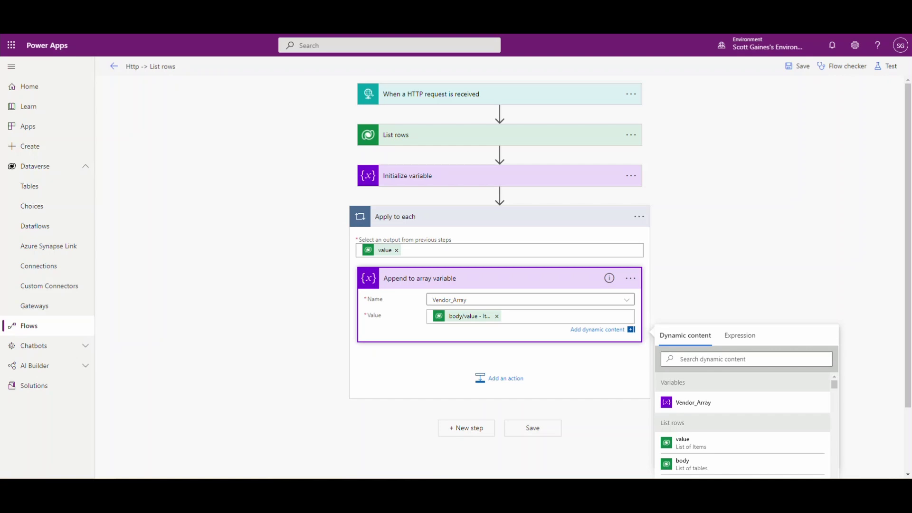
click(527, 432)
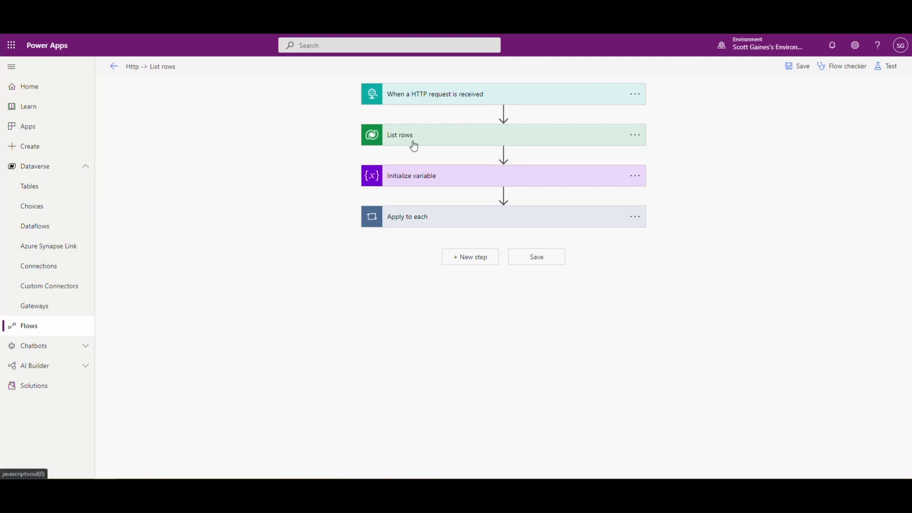
- Review the settings of the List rows, Initialize variable and Apply to each actions in the flow
click(458, 145)
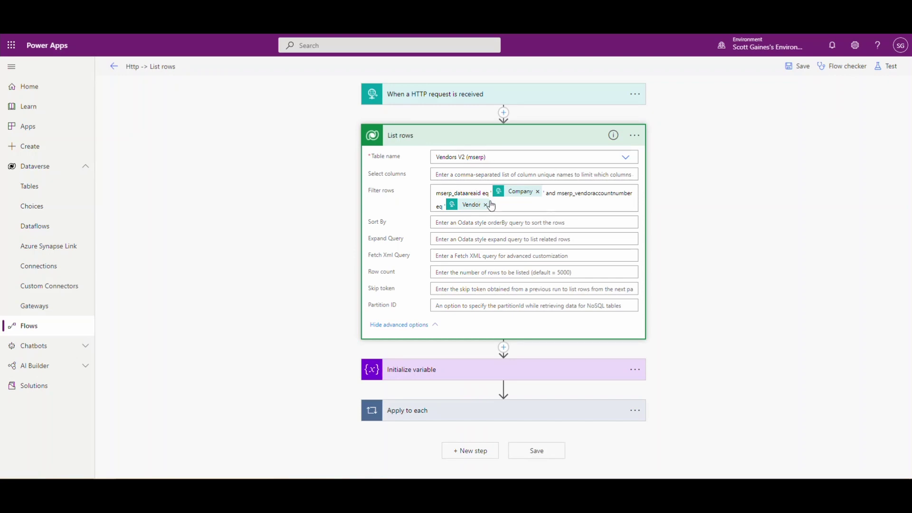
click(469, 378)
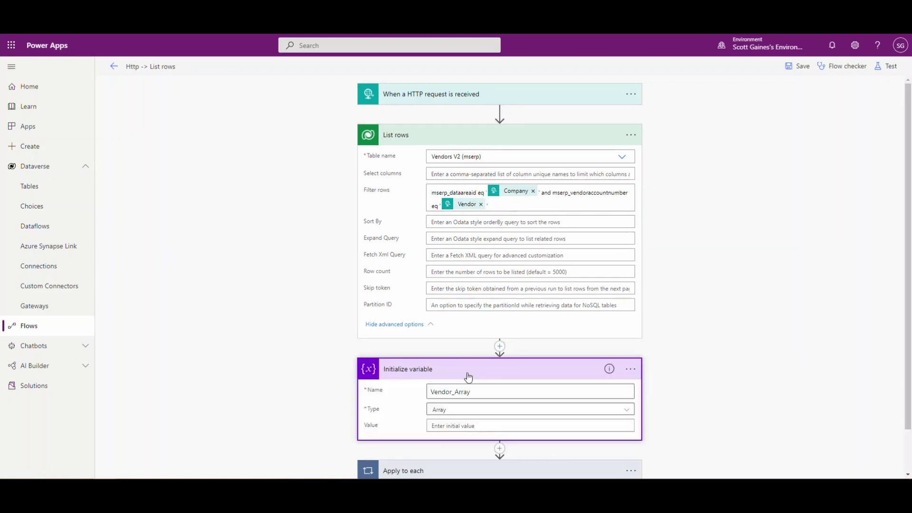
scroll(467, 377, down, 1)
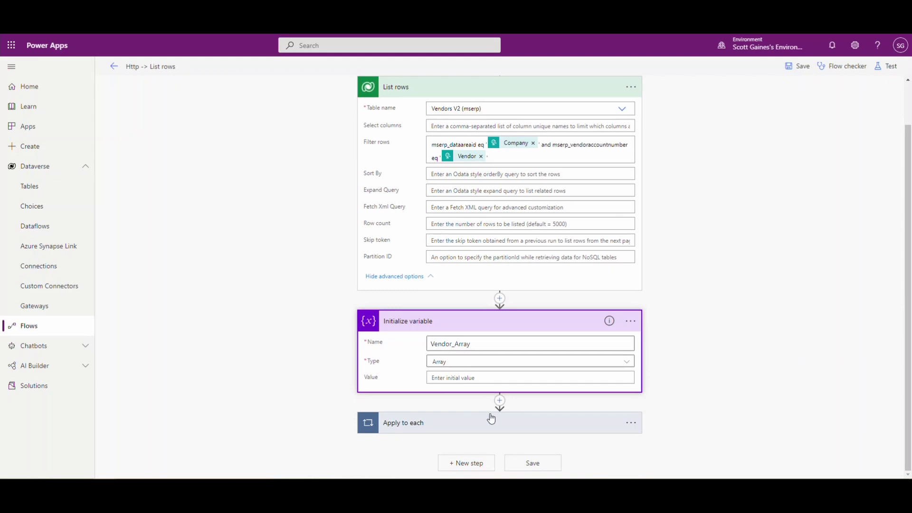
click(491, 421)
scroll(446, 409, down, 2)
scroll(441, 304, up, 3)
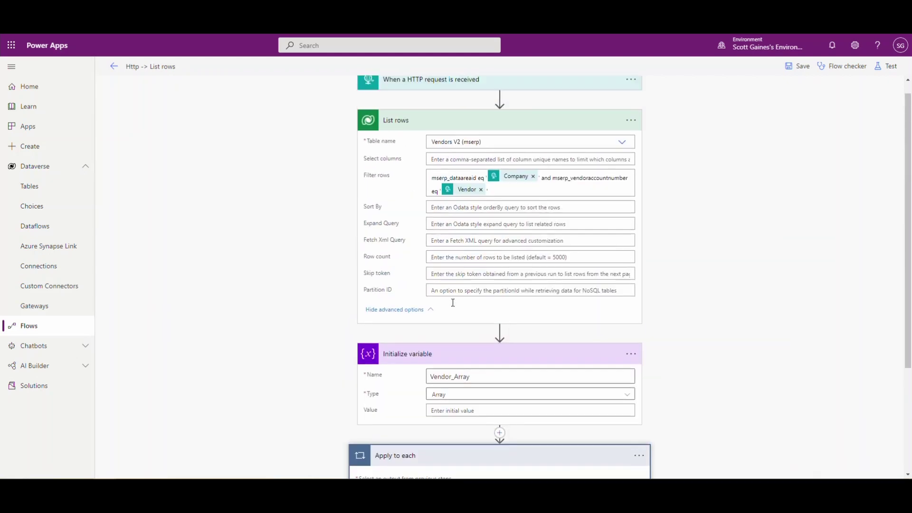
scroll(472, 255, down, 3)
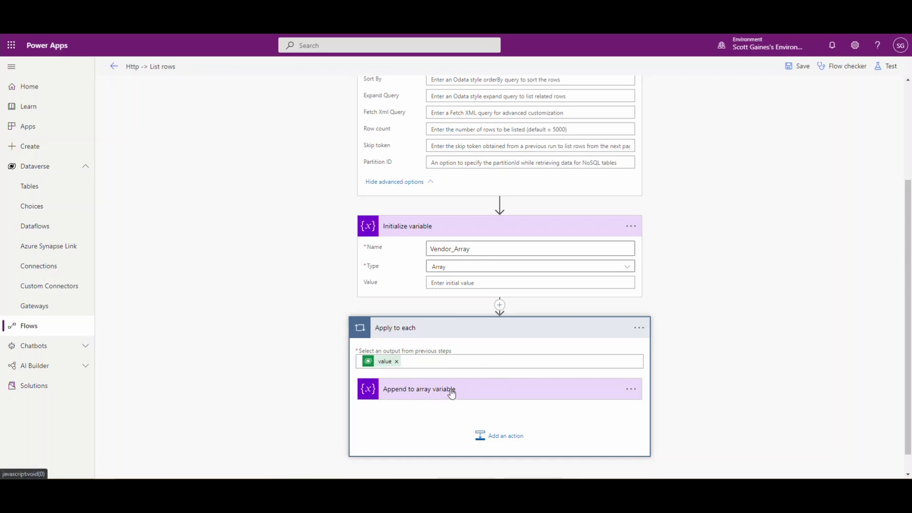
scroll(457, 389, up, 3)
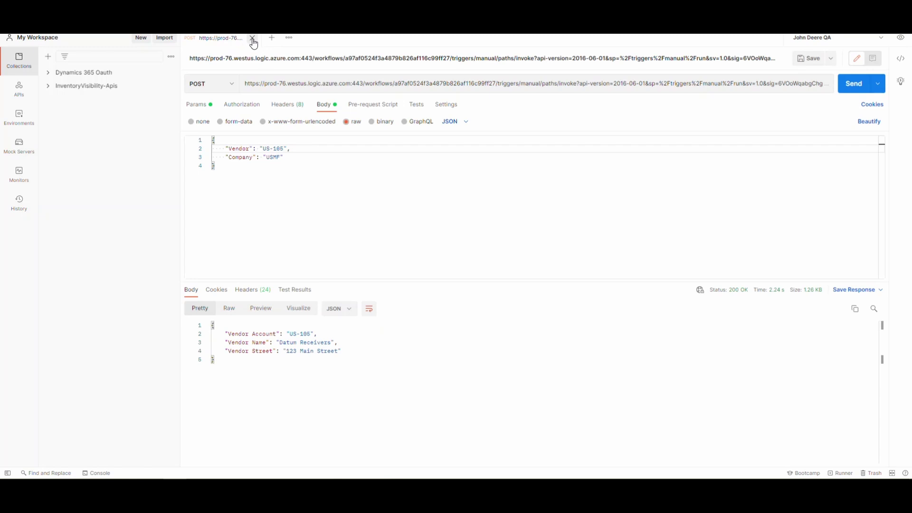
- In Postman, close the open request without saving it and set the new untitled request's method to POST
click(252, 38)
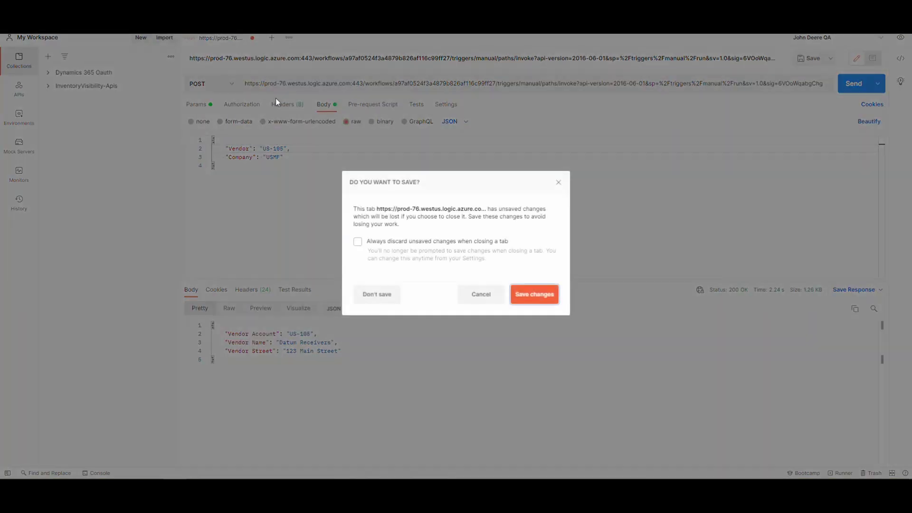
click(381, 300)
click(190, 38)
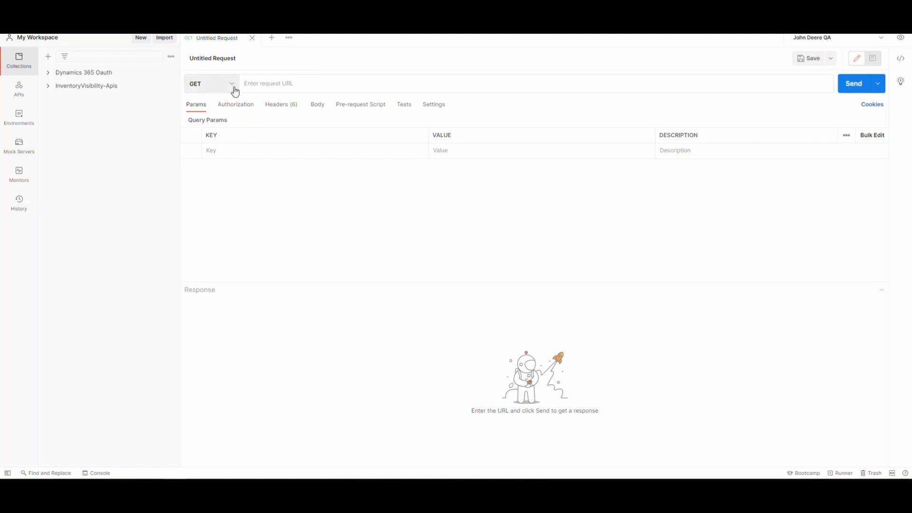
click(235, 92)
click(217, 120)
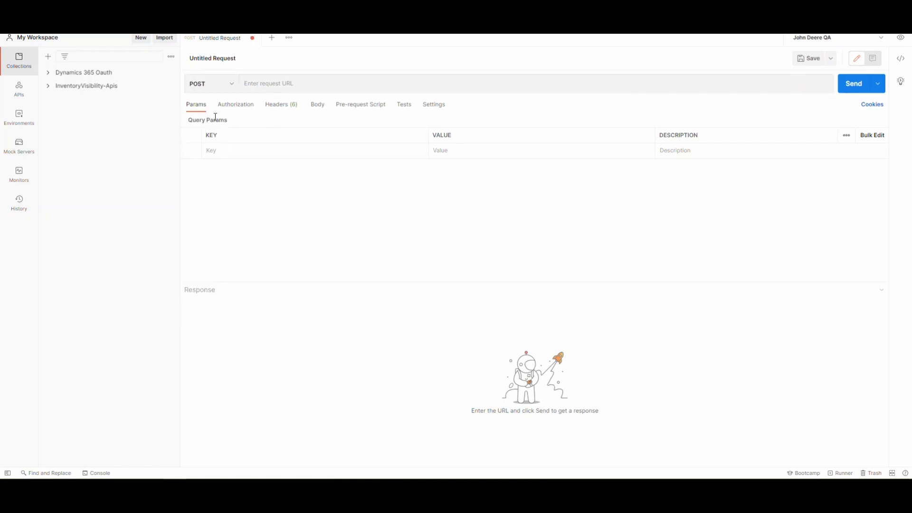
- Copy the HTTP trigger's signed POST URL from the flow in Power Apps and paste it as the request URL in Postman
mouse_move(236, 454)
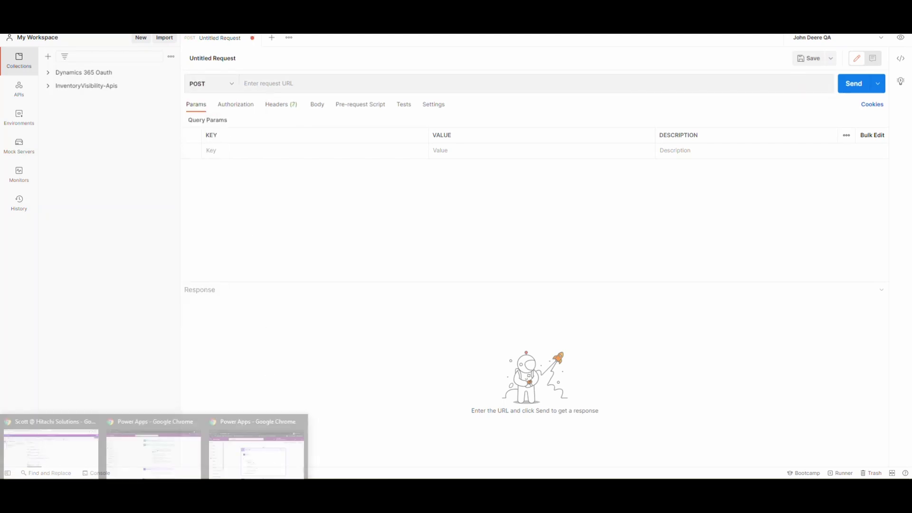
click(179, 451)
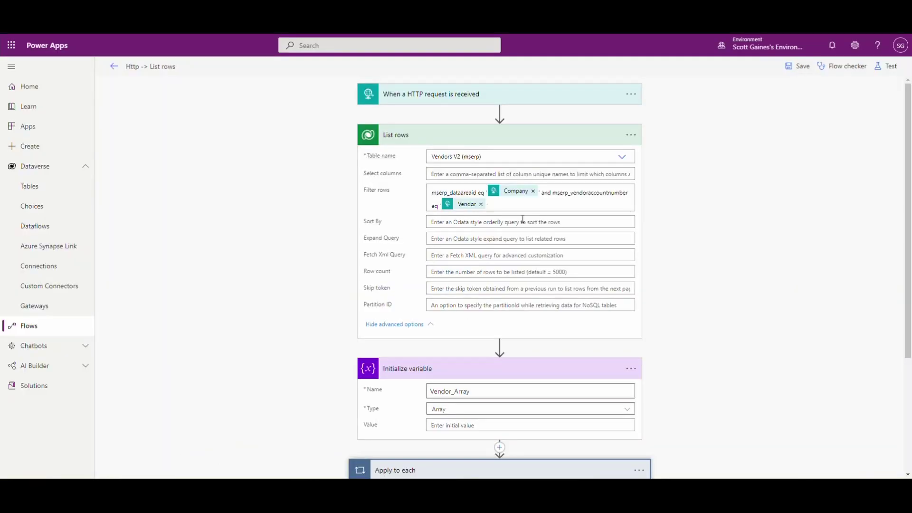
click(493, 100)
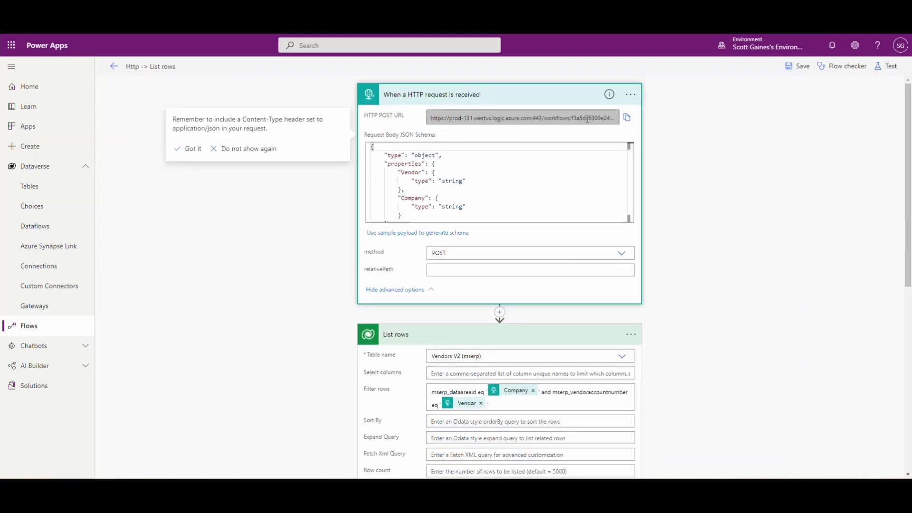
click(627, 119)
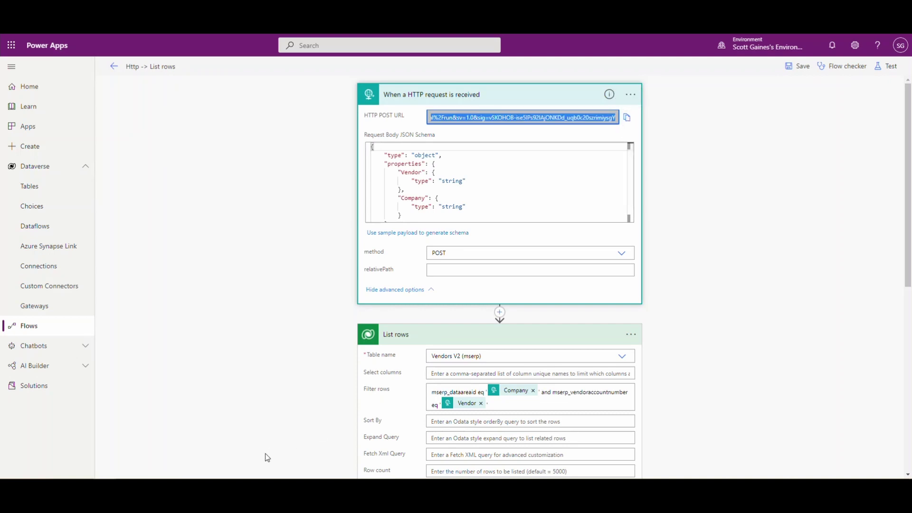
key(alt+Tab)
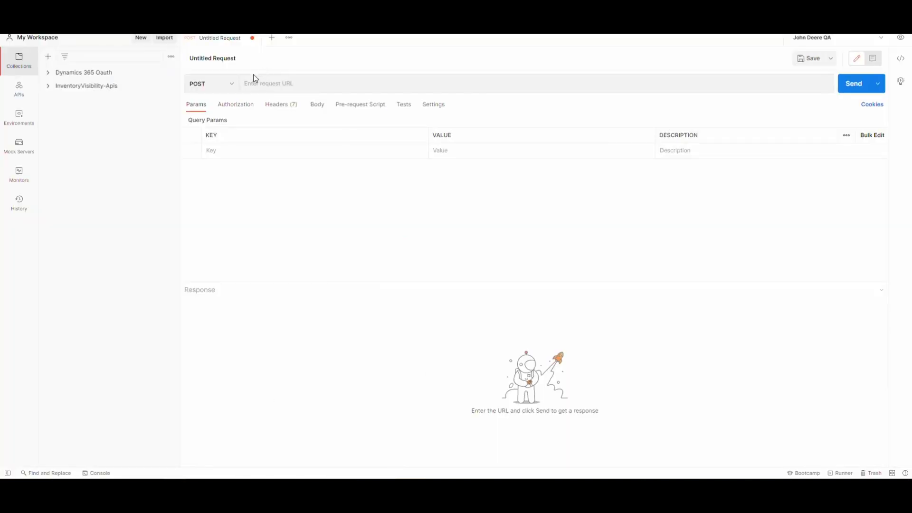
click(268, 82)
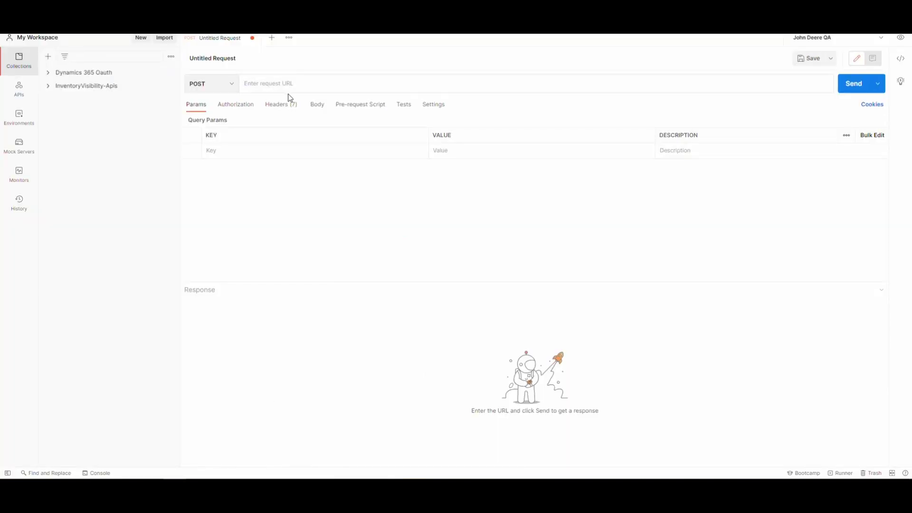
key(ctrl+v)
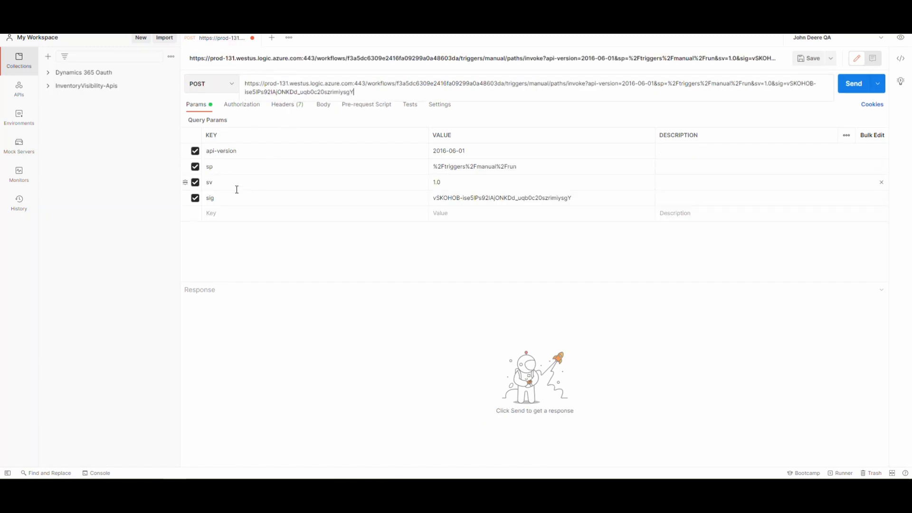
- Set the request body to raw content in JSON format
click(322, 107)
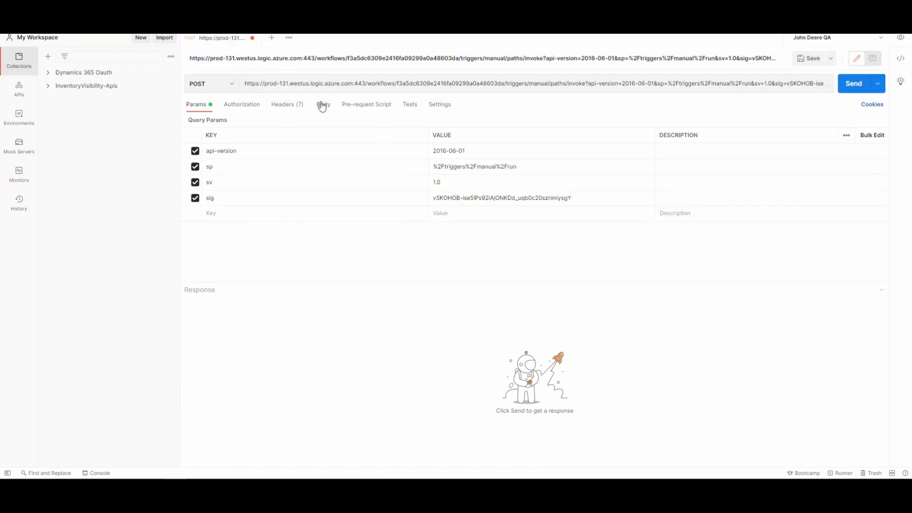
click(322, 106)
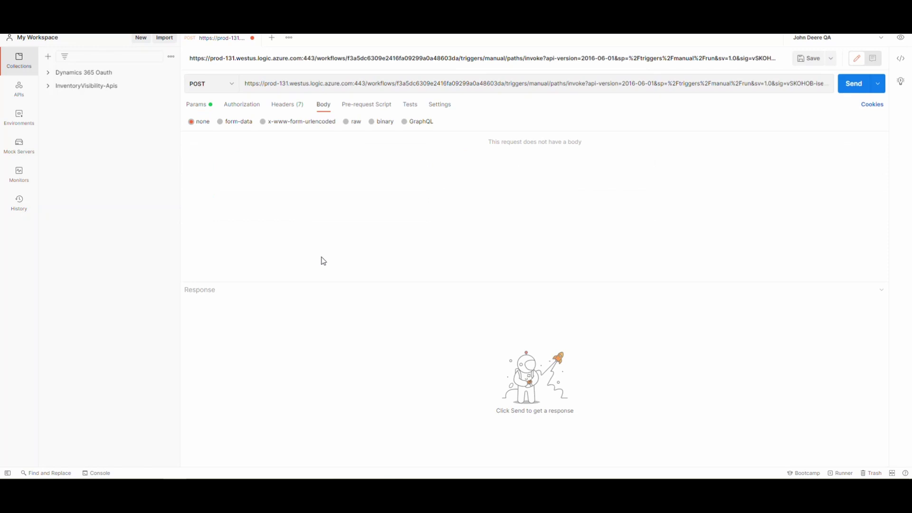
click(346, 122)
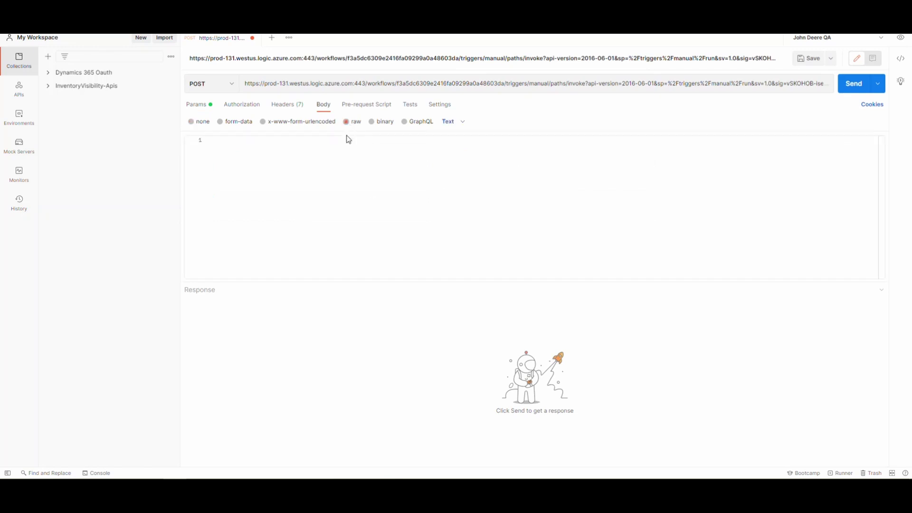
click(463, 123)
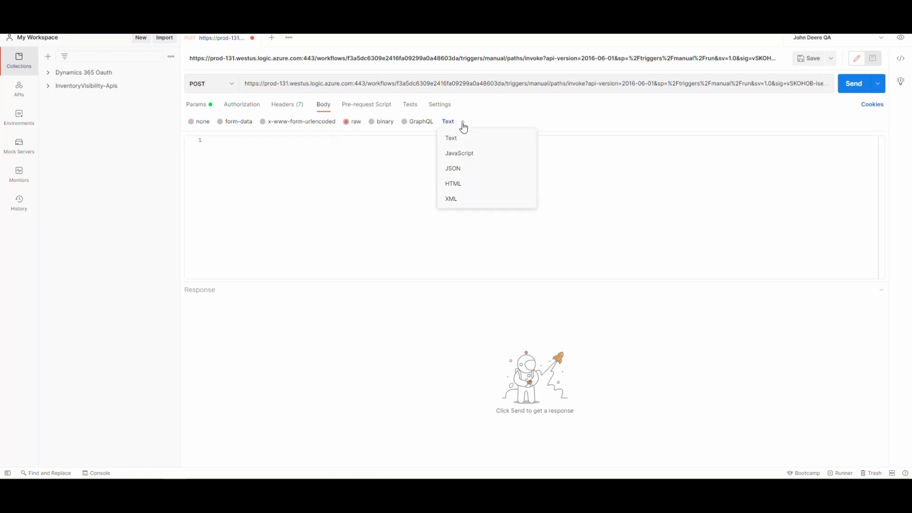
click(468, 170)
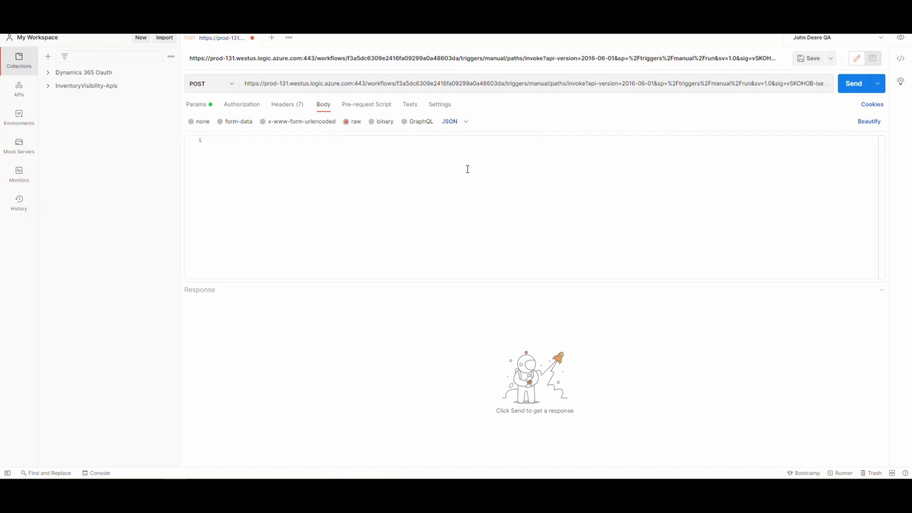
- Enter a JSON body with a Vendor property holding the vendor account number and a Company property set to "USMF"
click(373, 194)
text({)
key(Return)
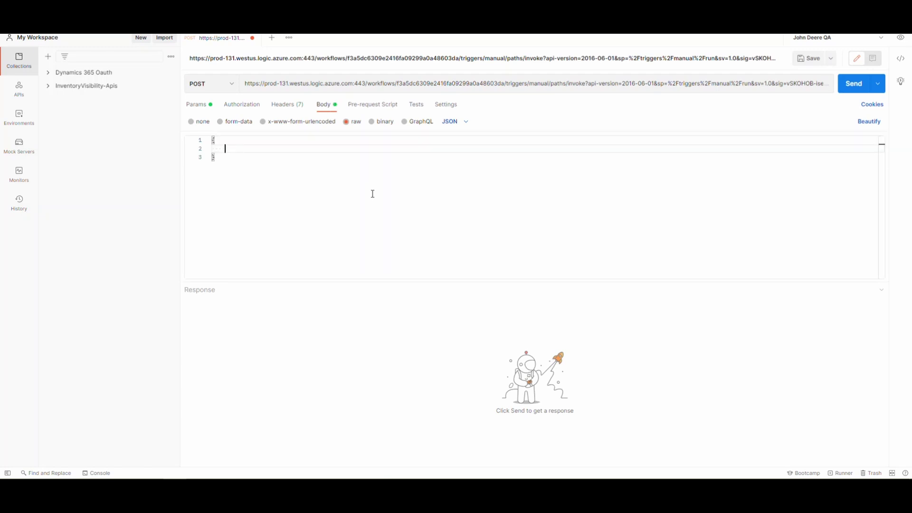
text("Vendor)
text(:)
text( "US-)
text(1004)
key(BackSpace)
key(BackSpace)
text(4",)
key(Return)
text("Company":)
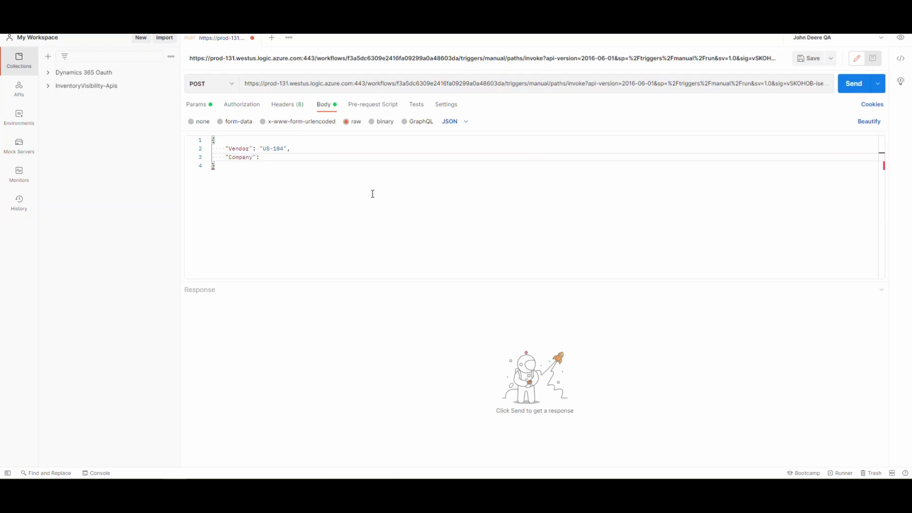
text( "USMF")
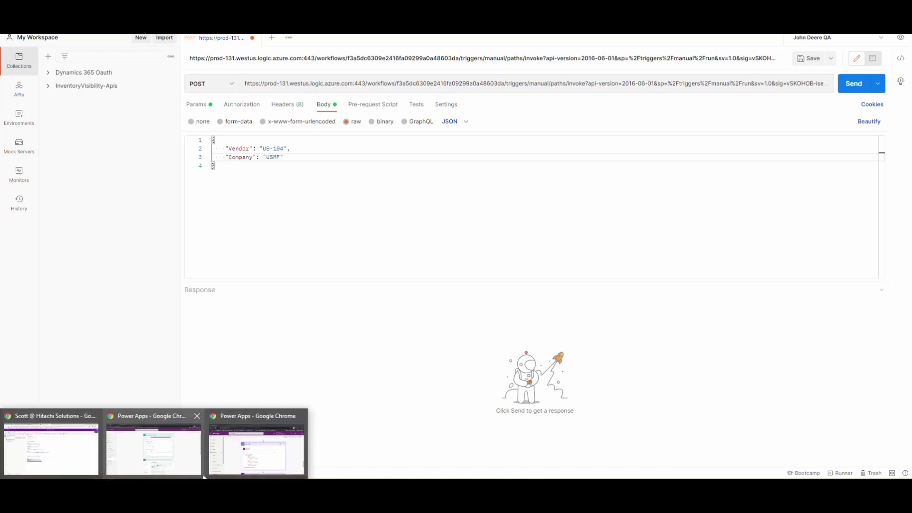
- Switch to Power Apps and examine the flow from its HTTP trigger through the Apply to each action
click(245, 463)
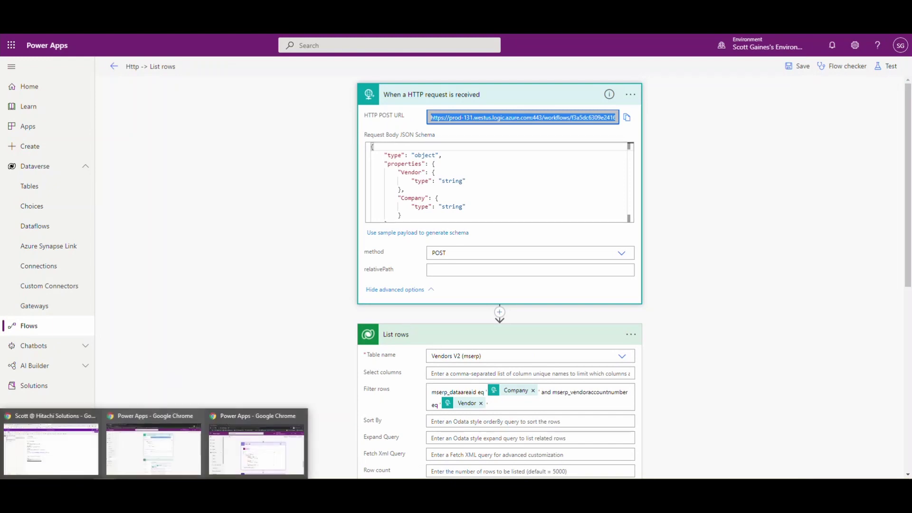
scroll(358, 296, down, 8)
scroll(357, 296, down, 1)
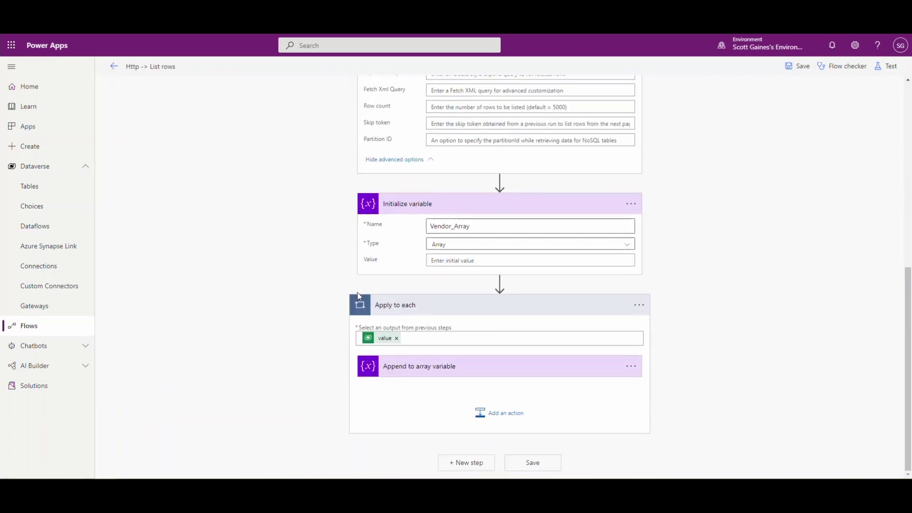
scroll(357, 296, up, 10)
scroll(358, 295, down, 6)
scroll(357, 297, up, 4)
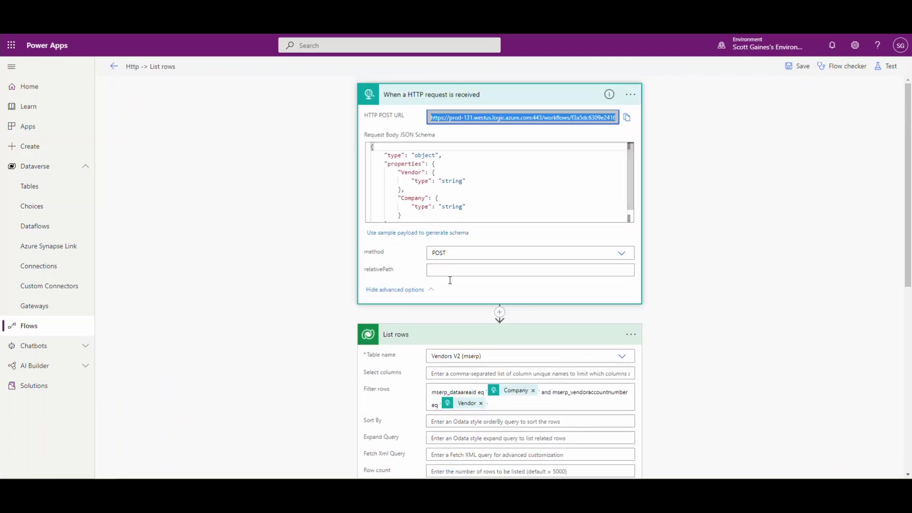
- Switch back to Postman and send the POST request to the flow
mouse_move(174, 499)
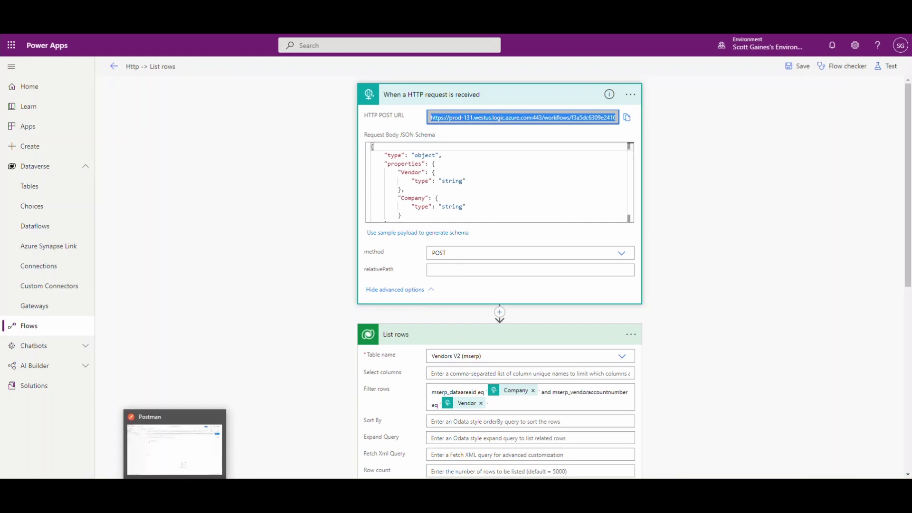
click(175, 451)
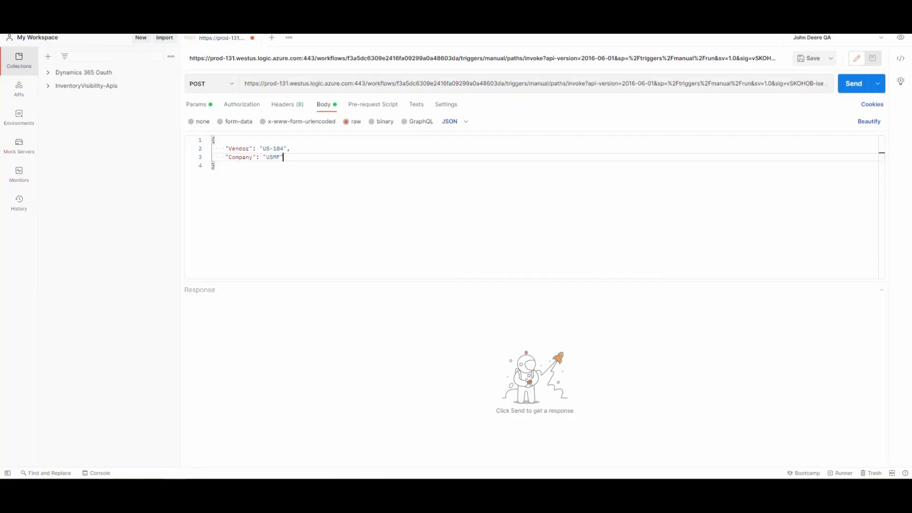
mouse_move(140, 477)
click(855, 85)
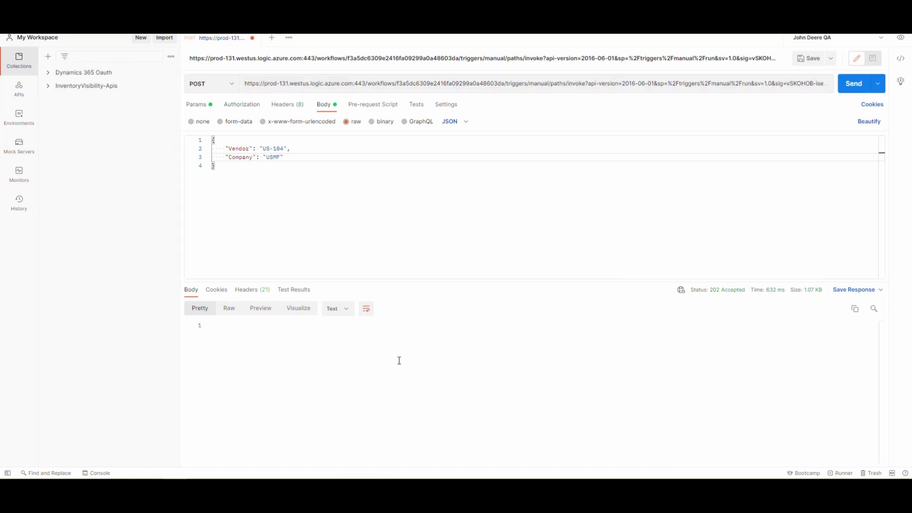
- Switch to Power Apps and open the latest run of the "Http -> List rows" flow from its run history
mouse_move(154, 477)
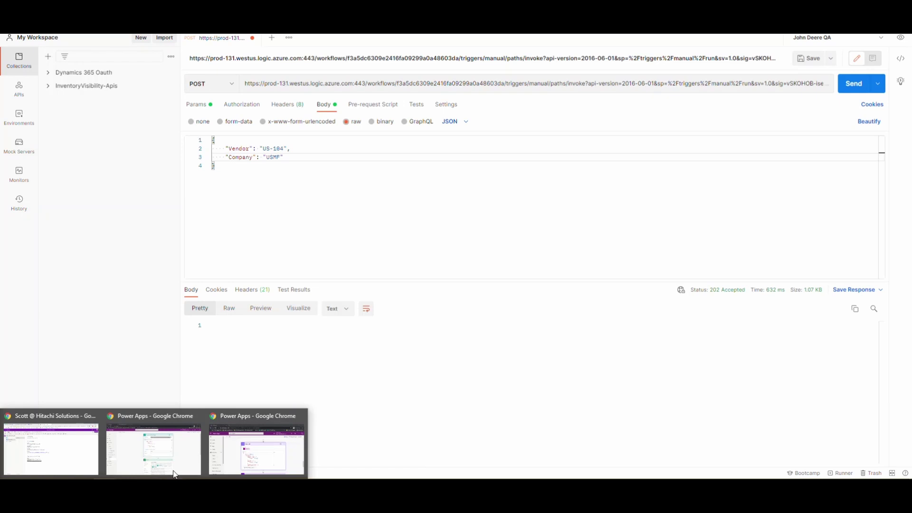
click(186, 440)
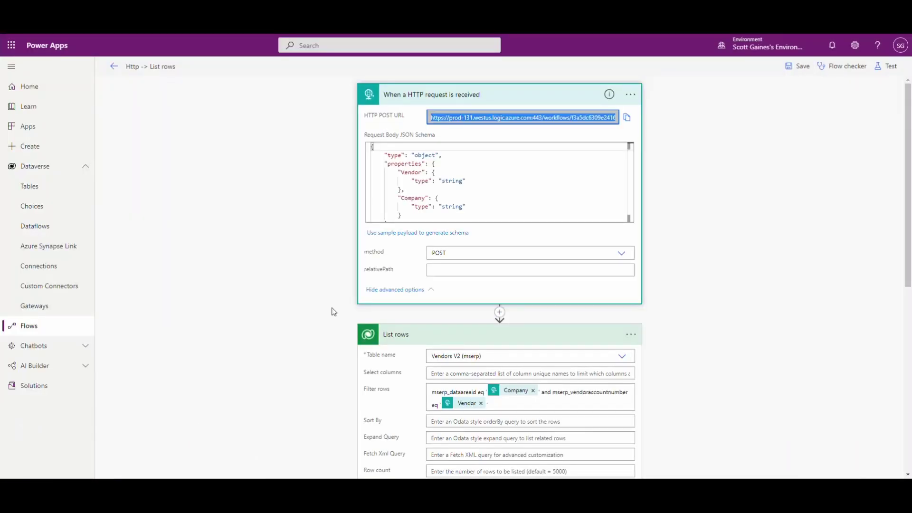
click(114, 66)
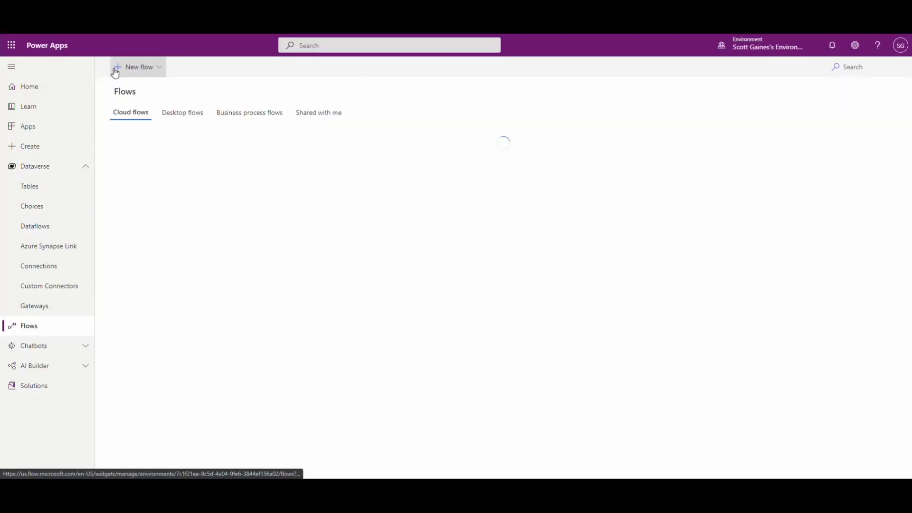
click(183, 180)
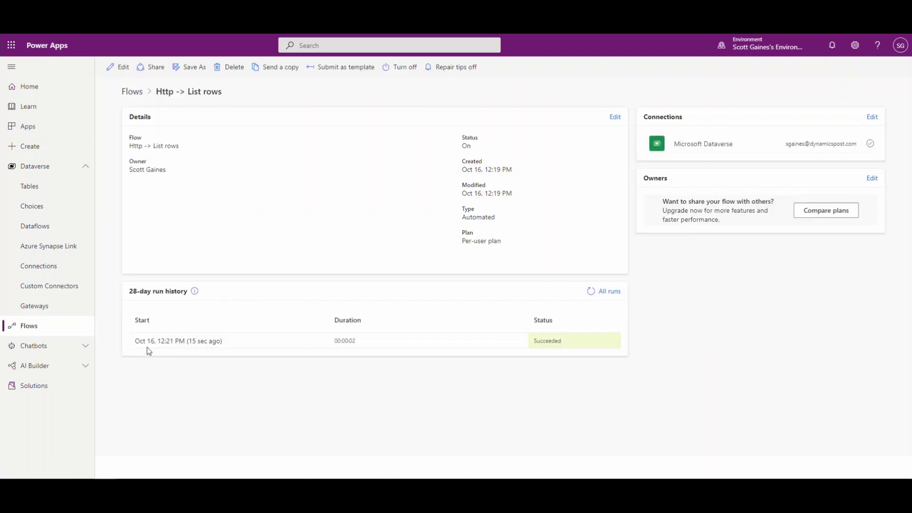
click(169, 341)
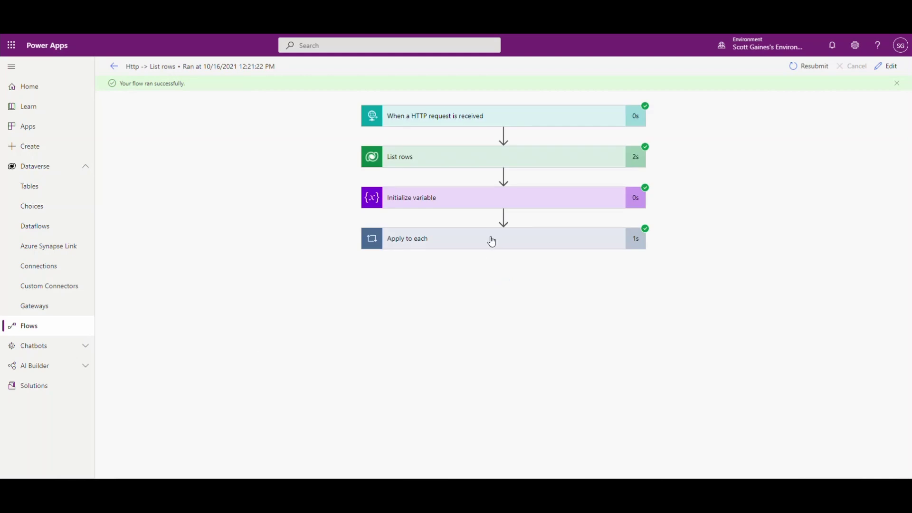
- In the run's Apply to each loop, copy the entire JSON value of the Append to array variable action
click(492, 242)
click(478, 294)
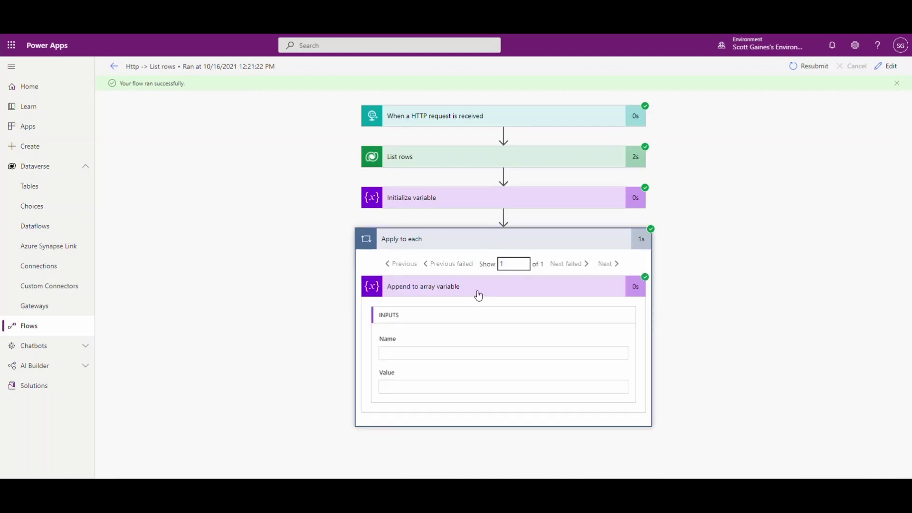
scroll(462, 306, down, 1)
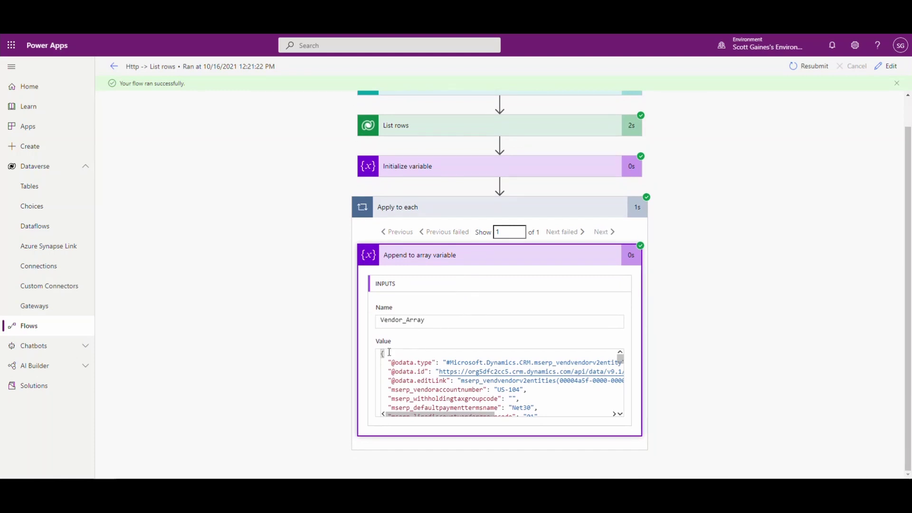
drag(382, 357, 481, 434)
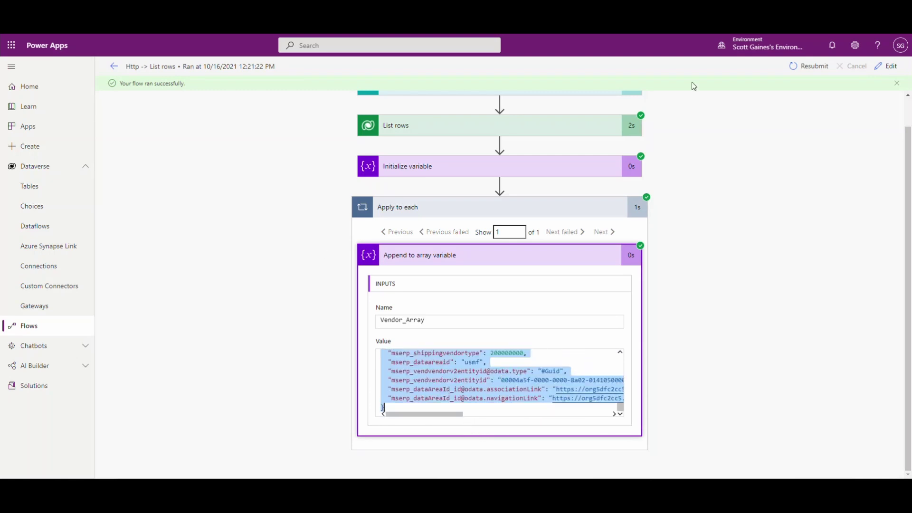
- Open the flow for editing and add a Parse JSON action after Apply to each
click(891, 67)
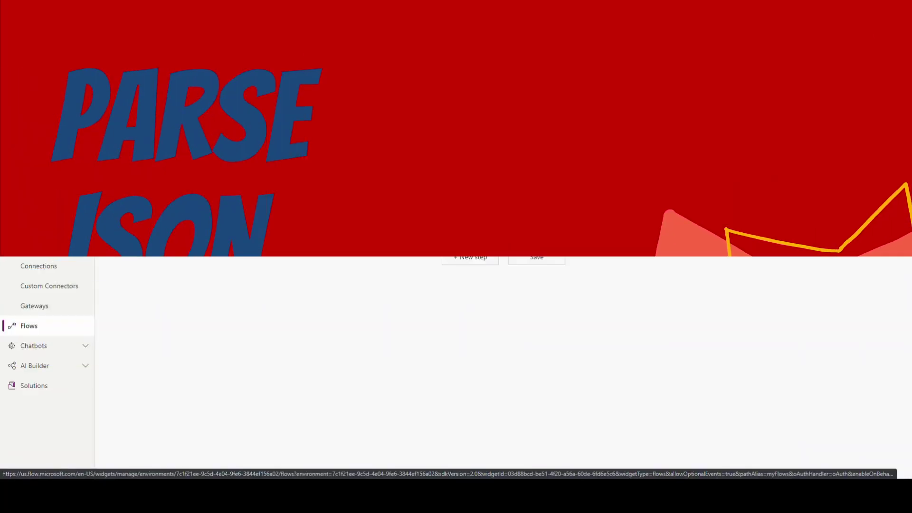
click(469, 259)
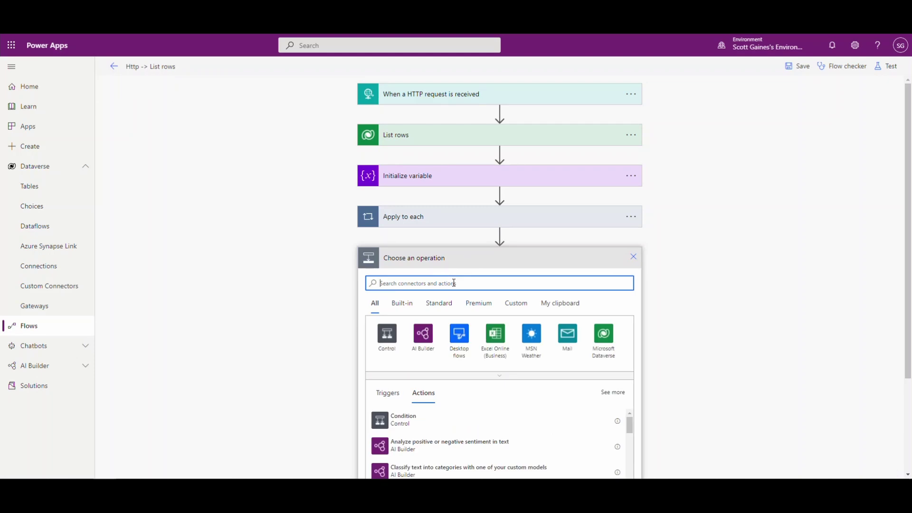
text(parse)
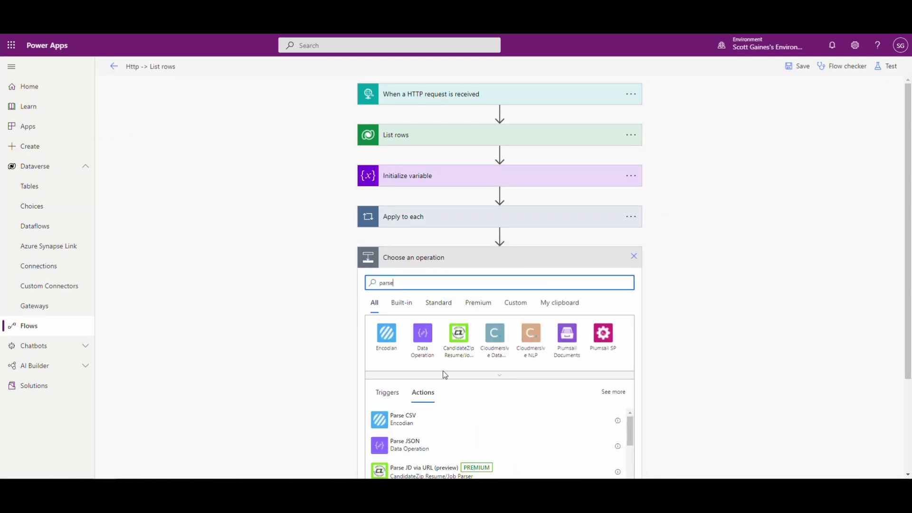
click(418, 444)
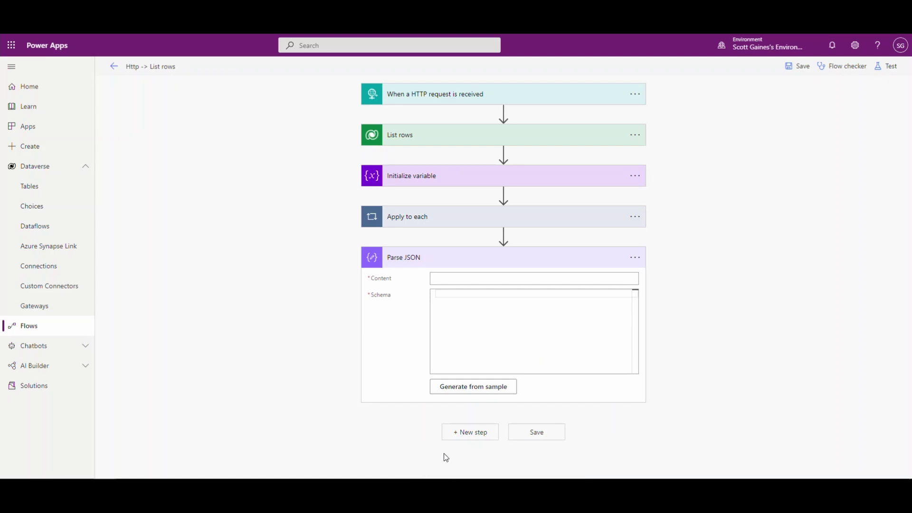
- Generate the Parse JSON schema from the copied vendor record as the sample payload
click(481, 385)
click(428, 235)
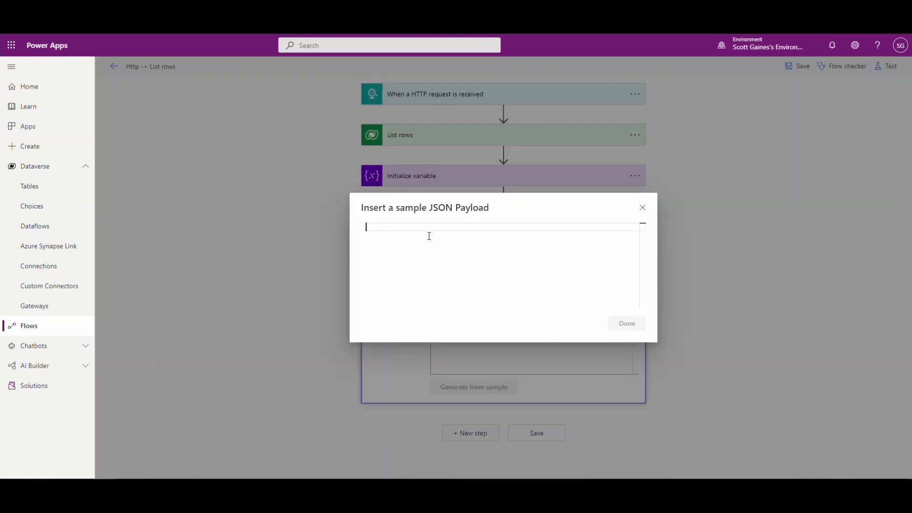
key(ctrl+v)
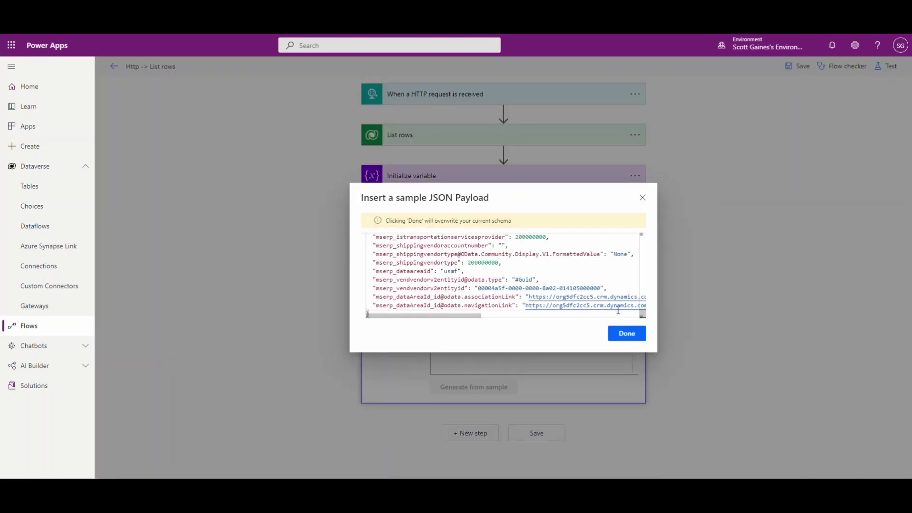
click(625, 333)
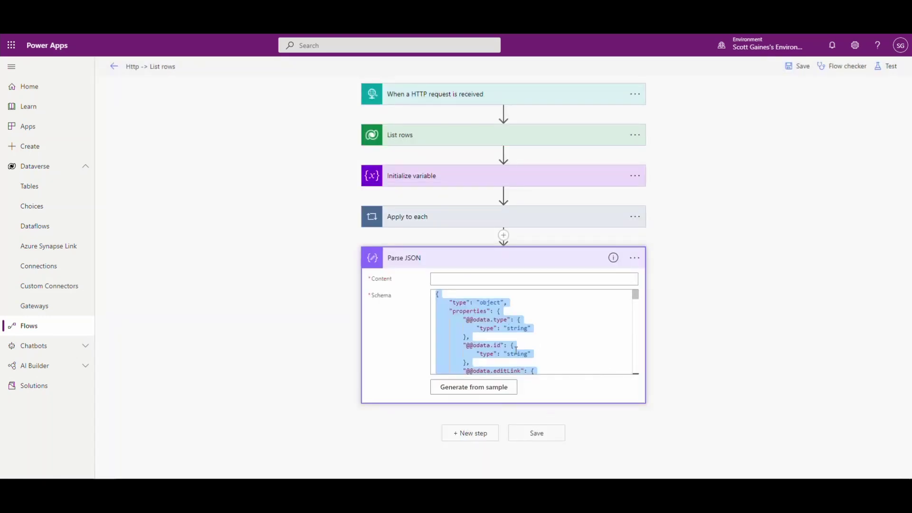
- Set the Parse JSON content to the expression first(variables('Vendor_Array'))
click(499, 284)
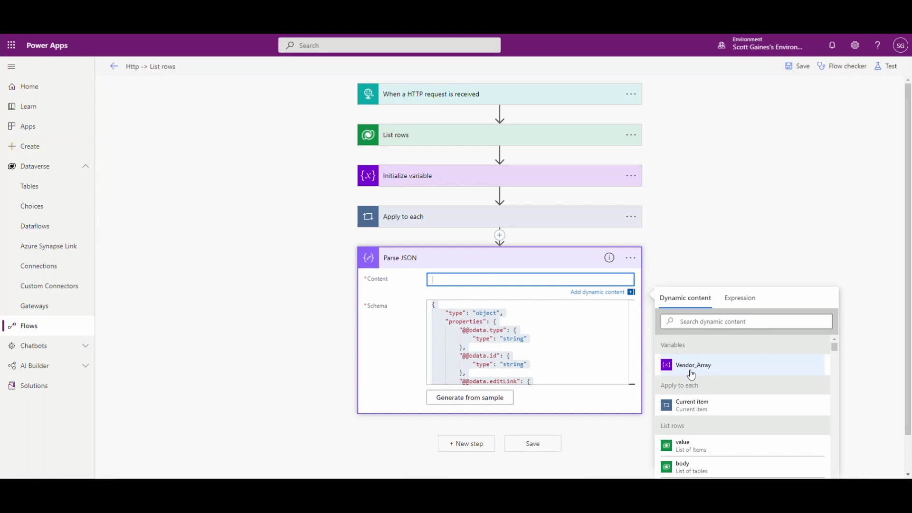
click(739, 298)
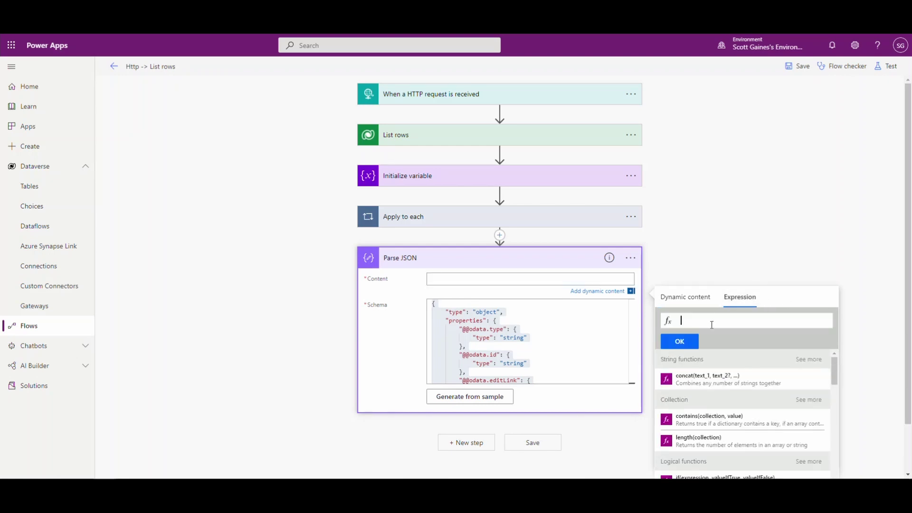
text(firrst)
text(st()
click(679, 297)
click(689, 385)
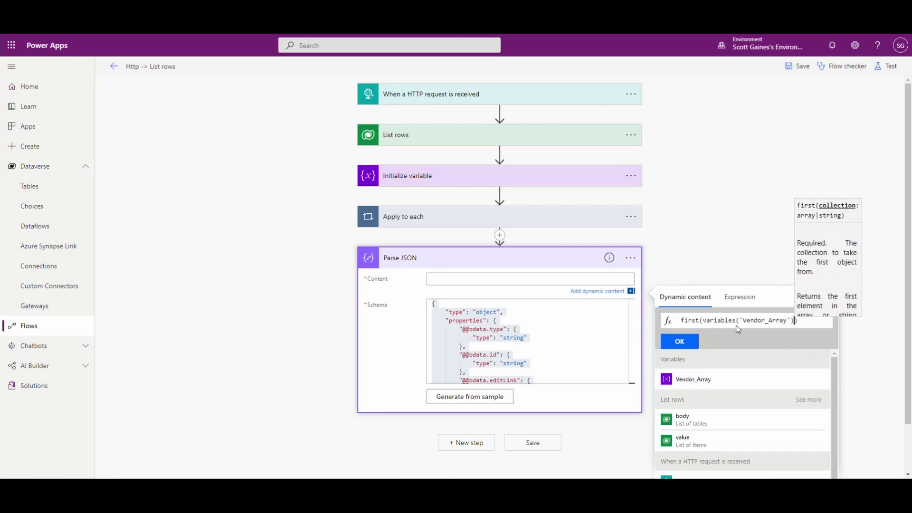
click(680, 341)
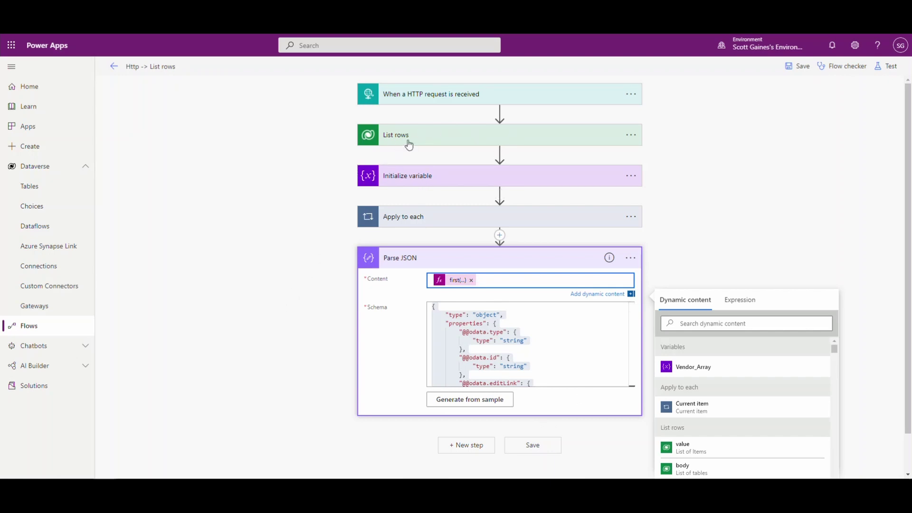
- Review the properties in the generated Parse JSON schema and save the flow
scroll(533, 334, down, 2)
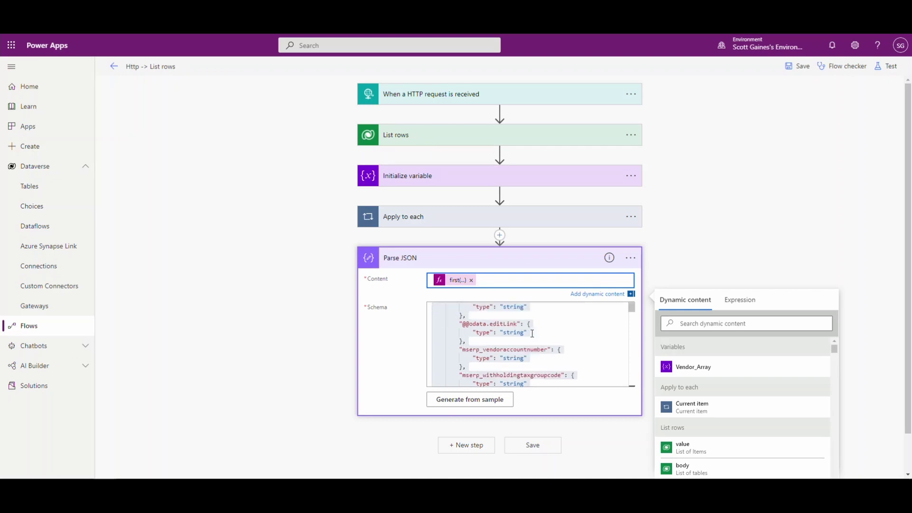
scroll(533, 333, down, 3)
scroll(533, 334, down, 10)
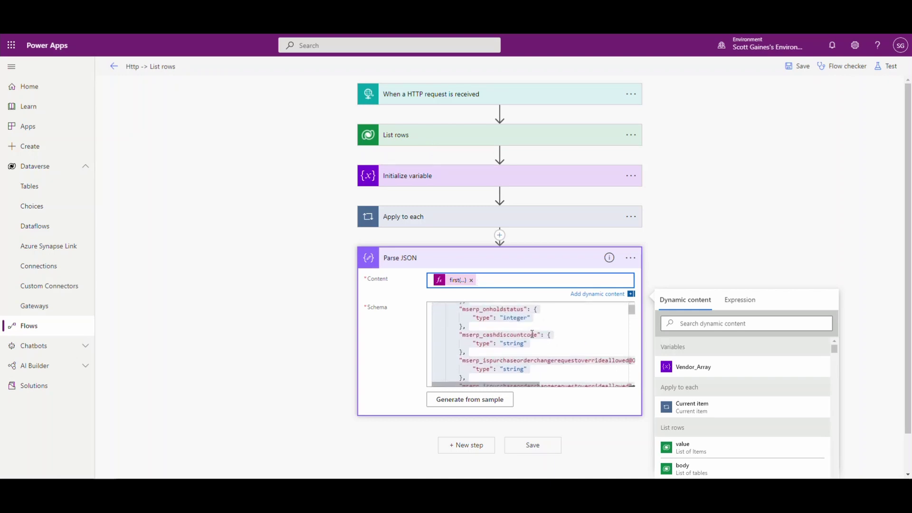
scroll(532, 334, down, 10)
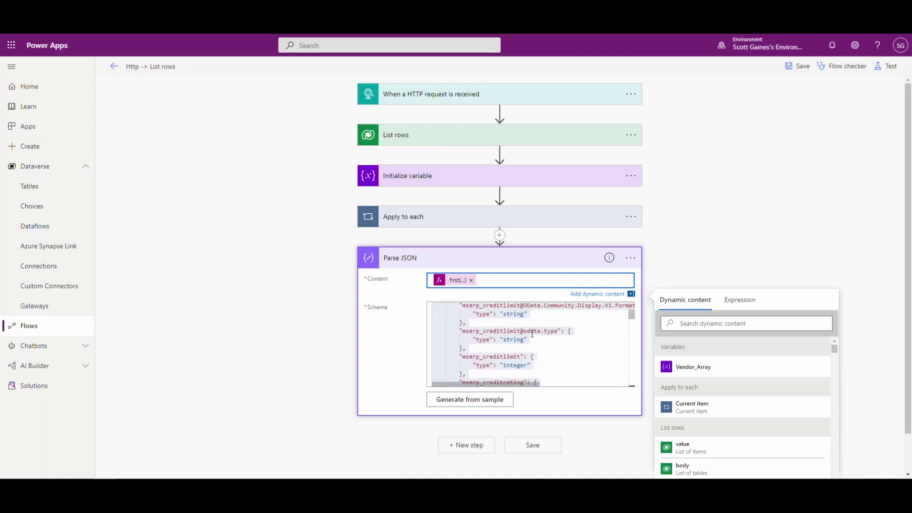
click(535, 445)
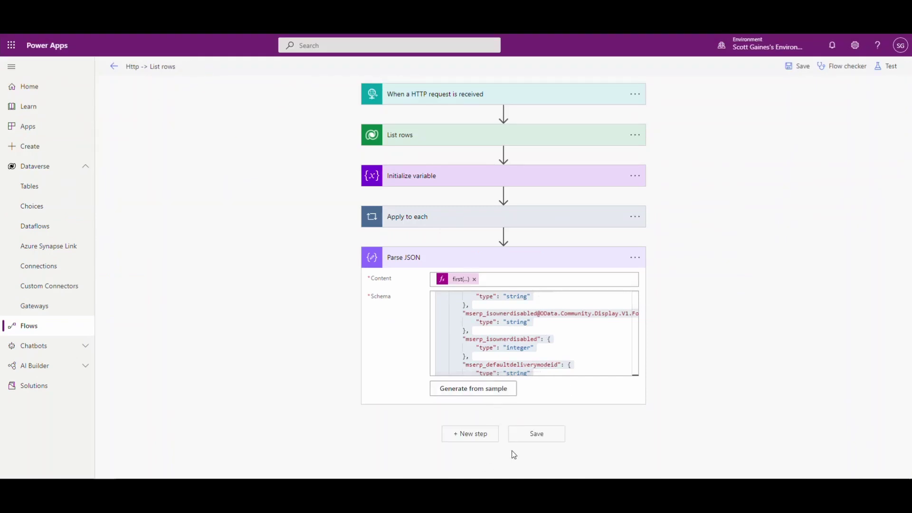
- Add an Initialize variable action after Parse JSON, named Vendor_JSON with type Object
click(473, 437)
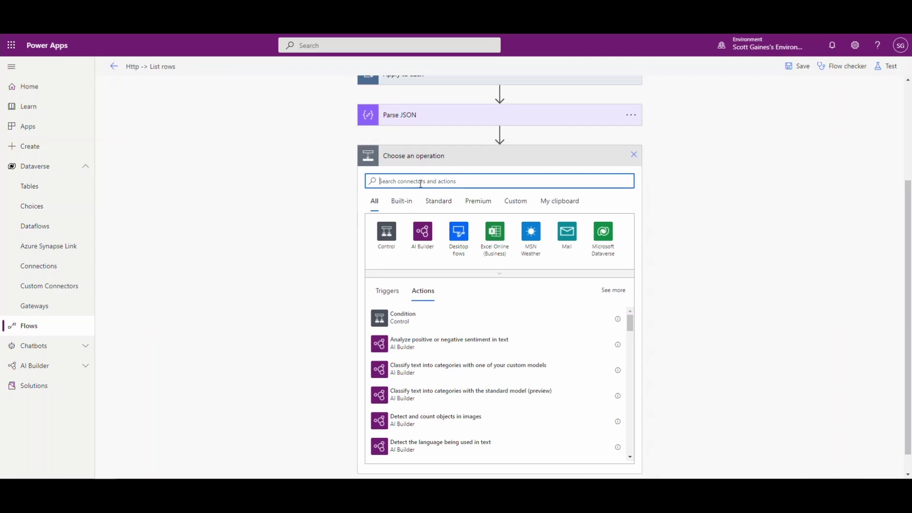
text(initialize)
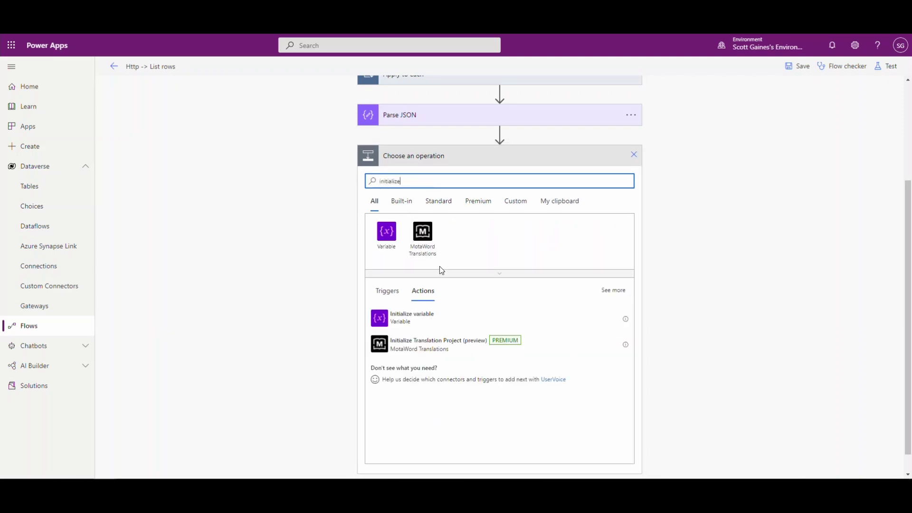
click(426, 317)
click(486, 323)
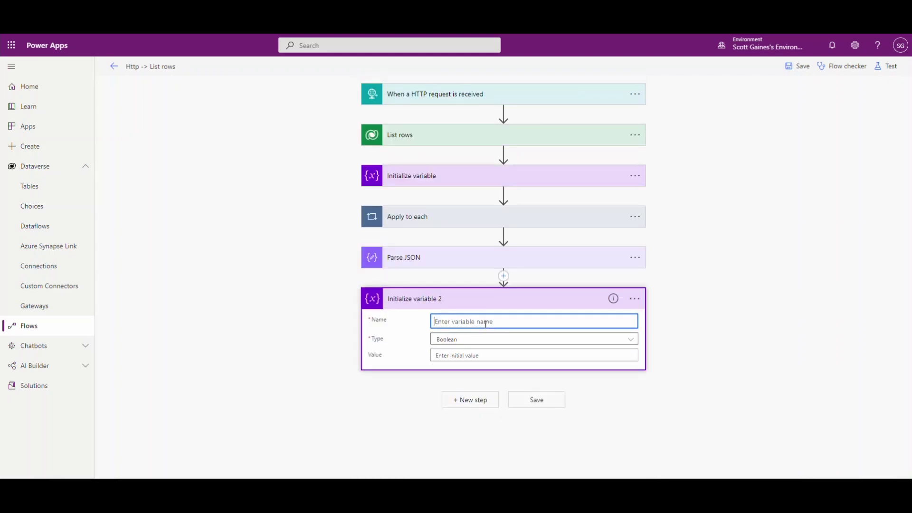
text(Vendor_JSON)
click(631, 339)
click(472, 421)
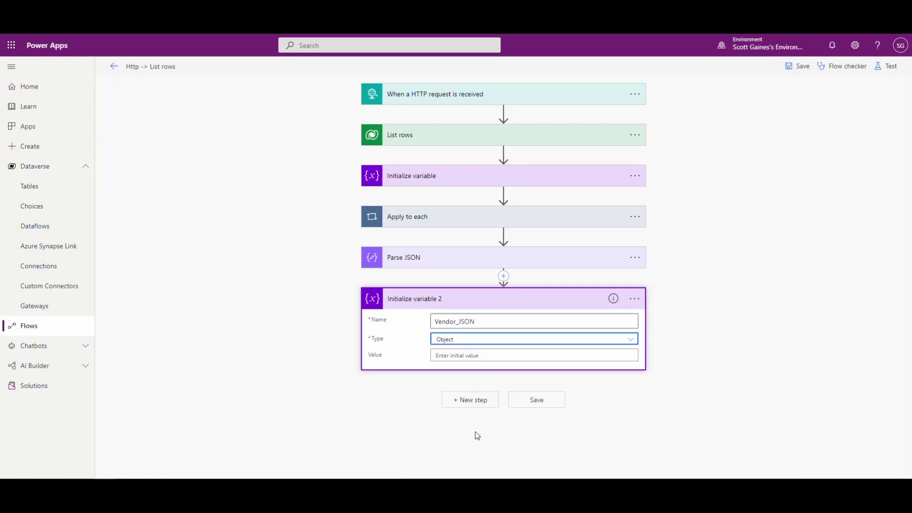
- Start the Vendor_JSON value as a JSON object with a "Vendor Account" property set to the quoted mserp_vendoraccountnumber from Parse JSON, followed by a comma
click(480, 357)
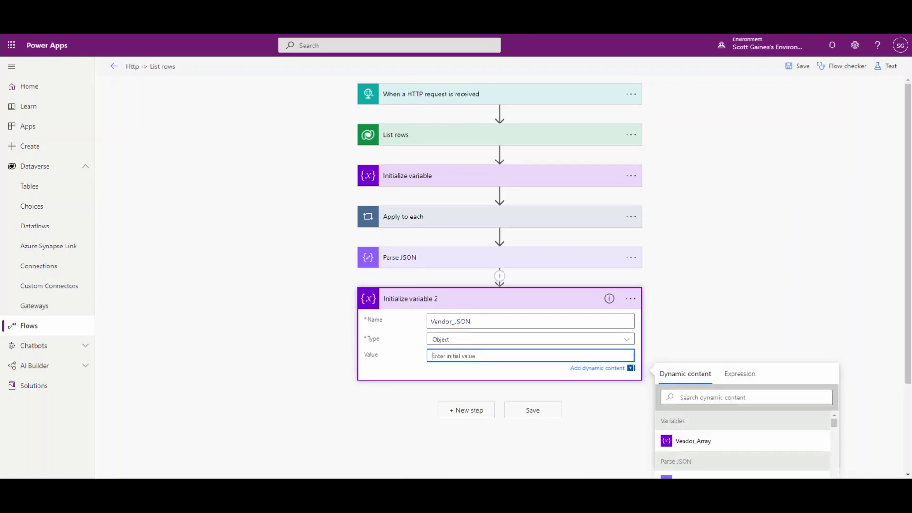
text({)
key(Return)
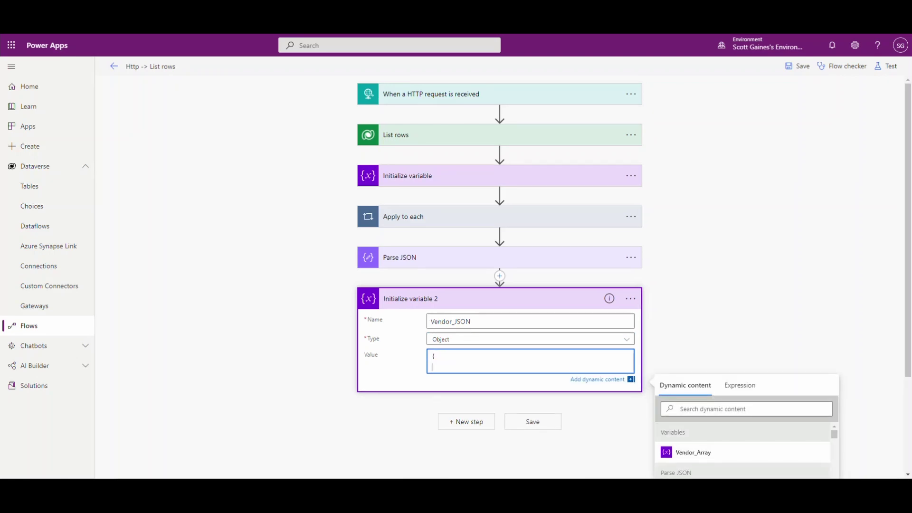
text("Vendor Account": ")
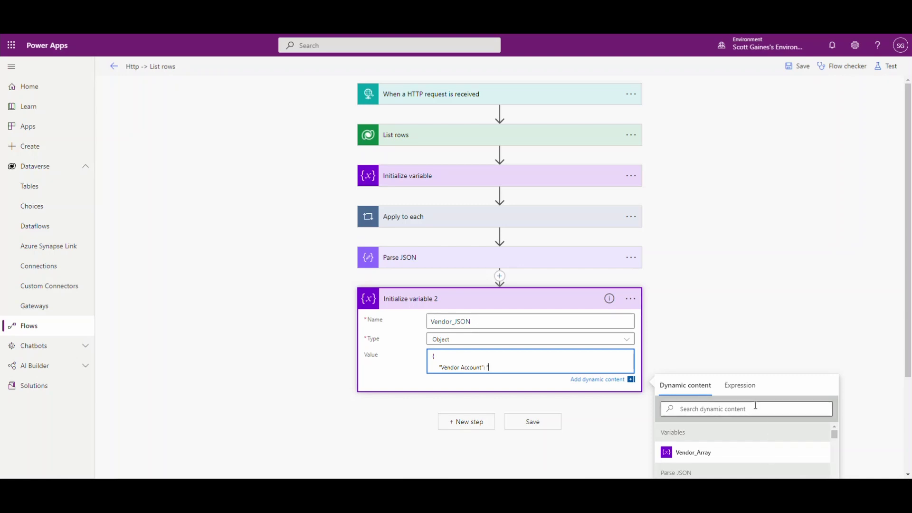
click(755, 406)
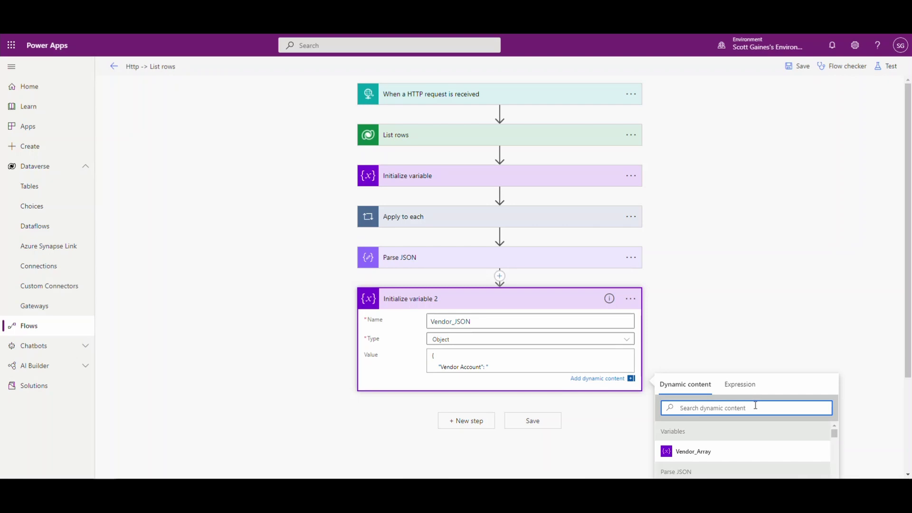
text(vendor)
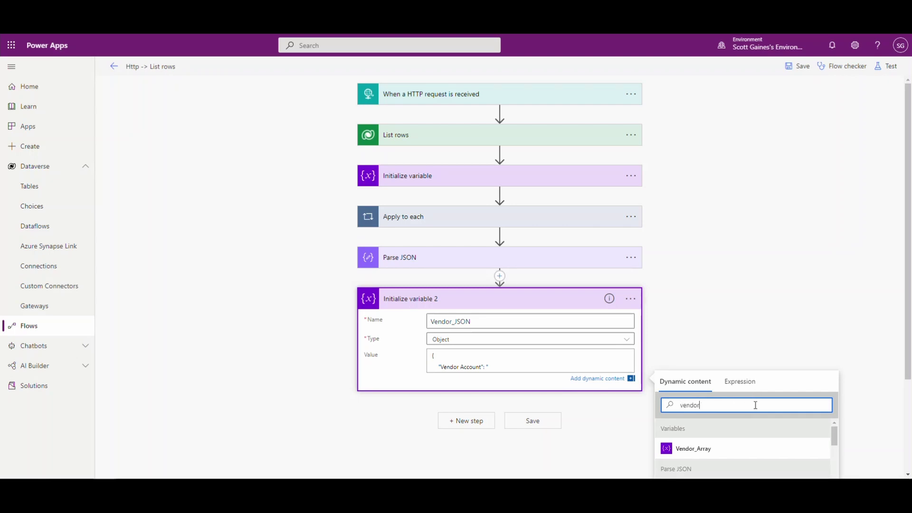
text(account)
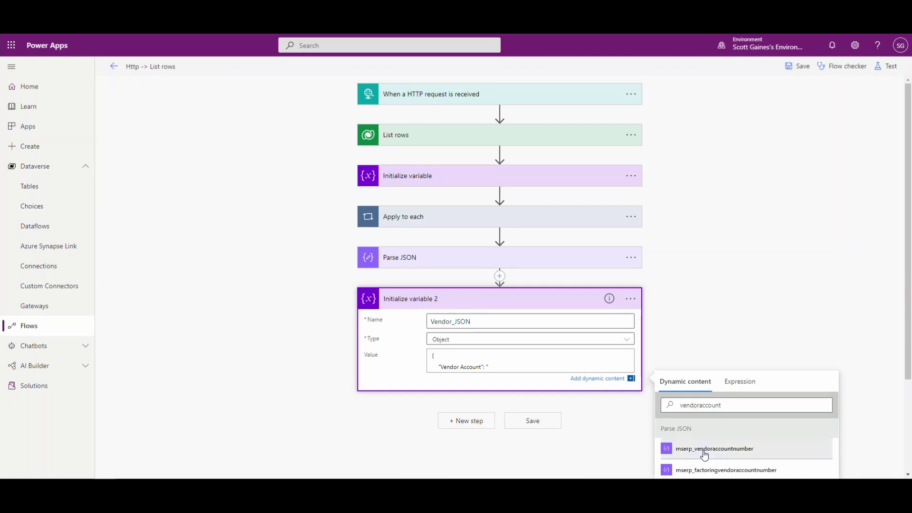
click(705, 451)
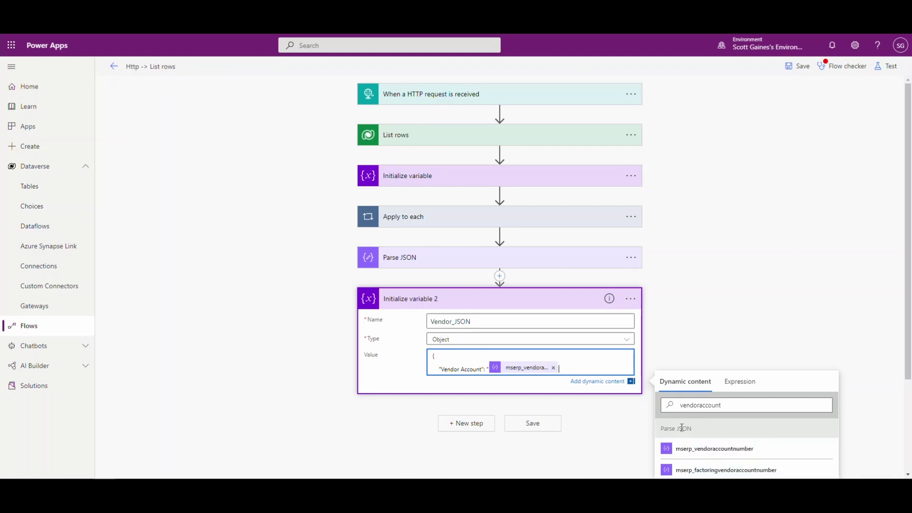
text(",)
key(Return)
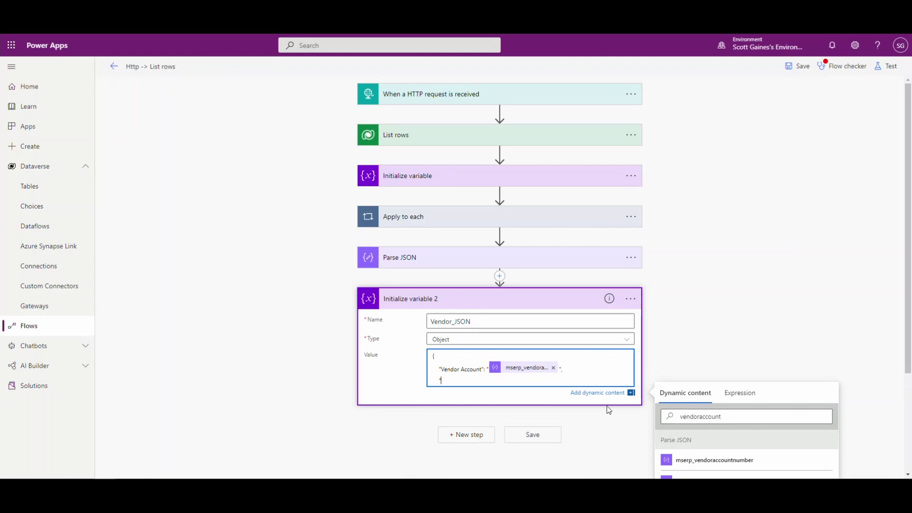
- Add a "Vendor Name" property to the Vendor_JSON value, set to the quoted mserp_addressdescription from Parse JSON and followed by a comma
text("Vendor Name":)
key(BackSpace)
text(":)
drag(733, 416, 667, 421)
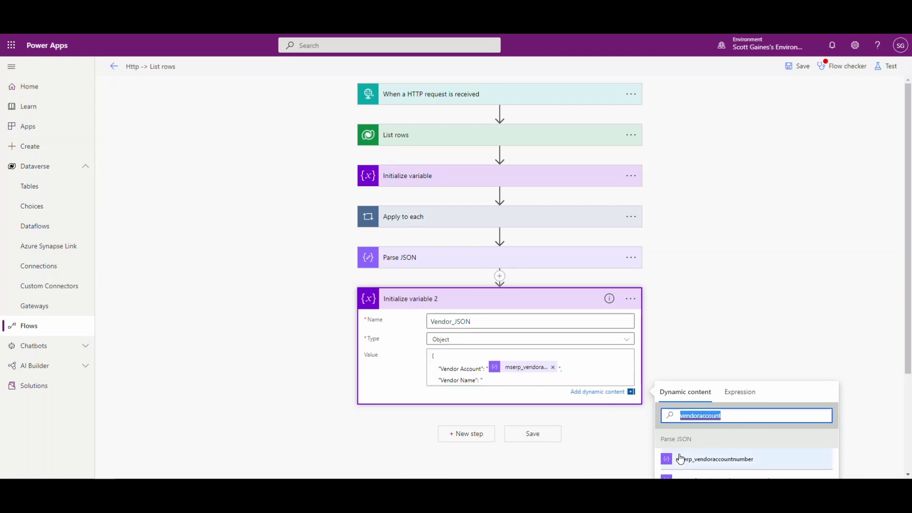
text(address)
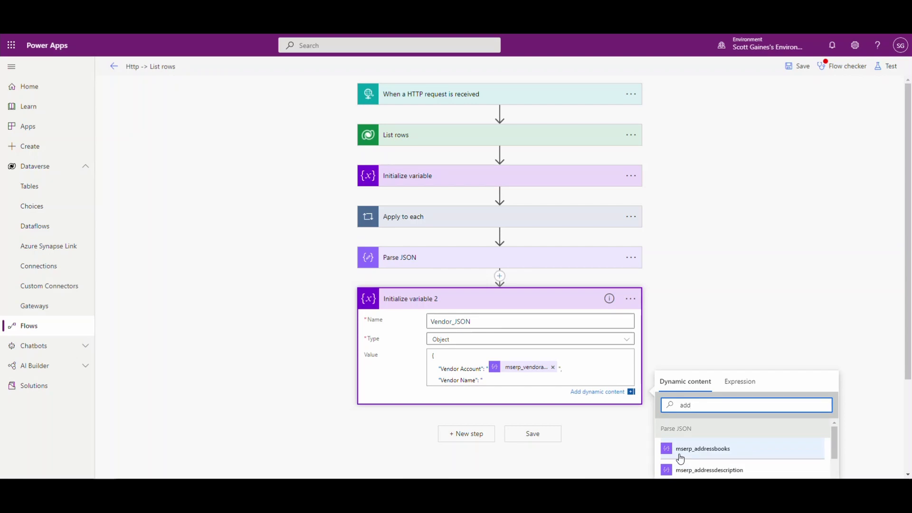
click(722, 469)
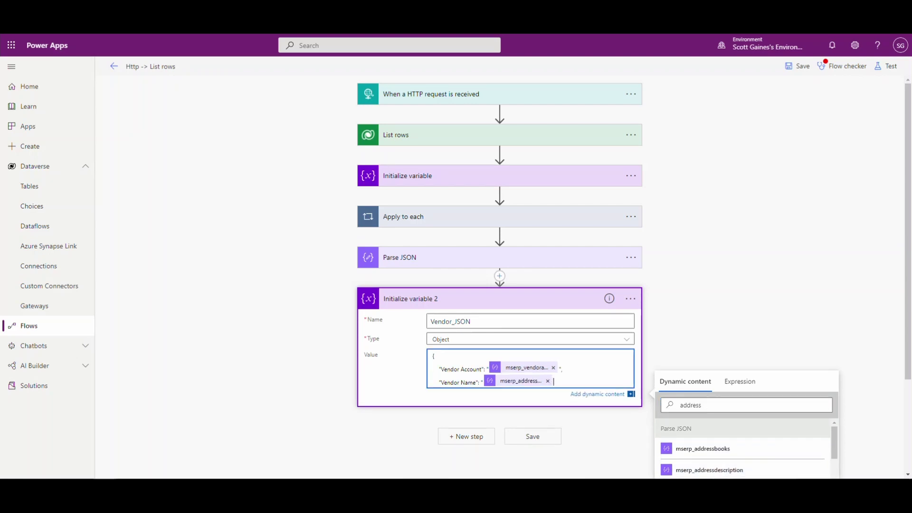
text(",)
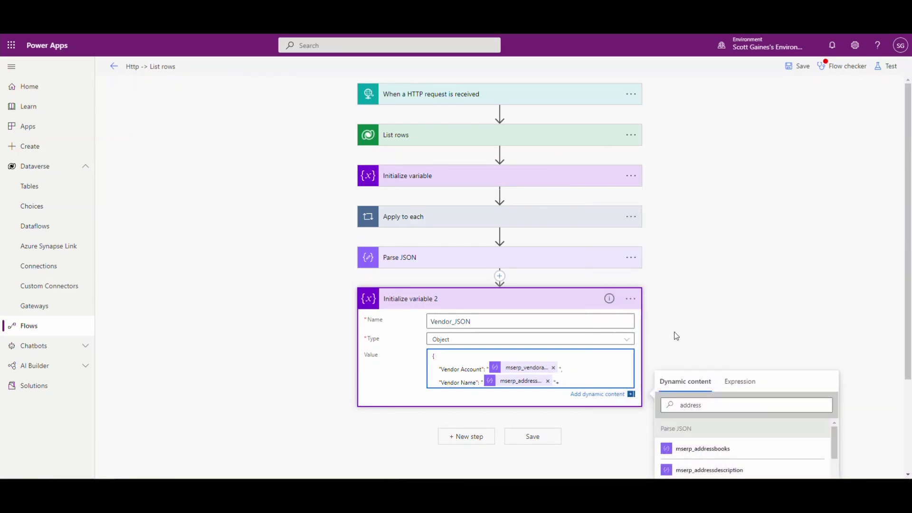
key(Return)
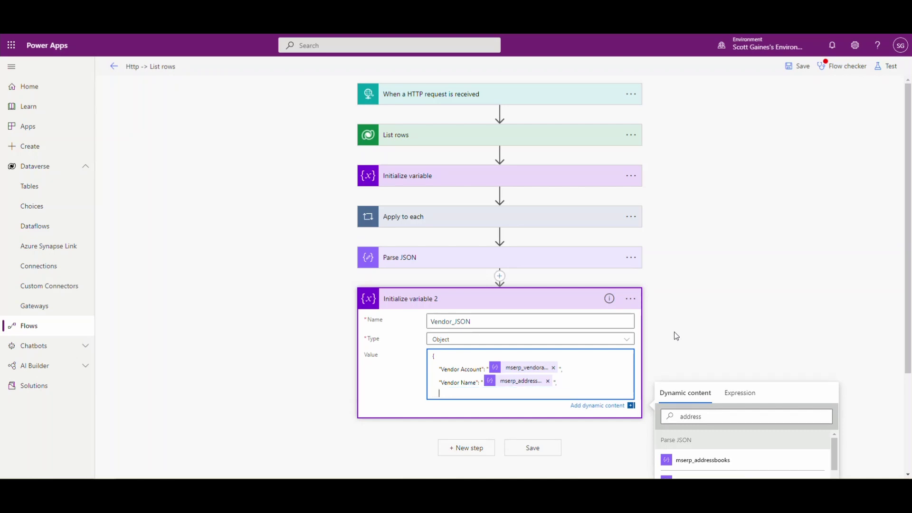
- Complete the Vendor_JSON object with a "Vendor Street" property set to the quoted mserp_addressstreet from Parse JSON, and save the flow
text("Vd)
text(endor)
text( Street": ")
drag(720, 414, 682, 416)
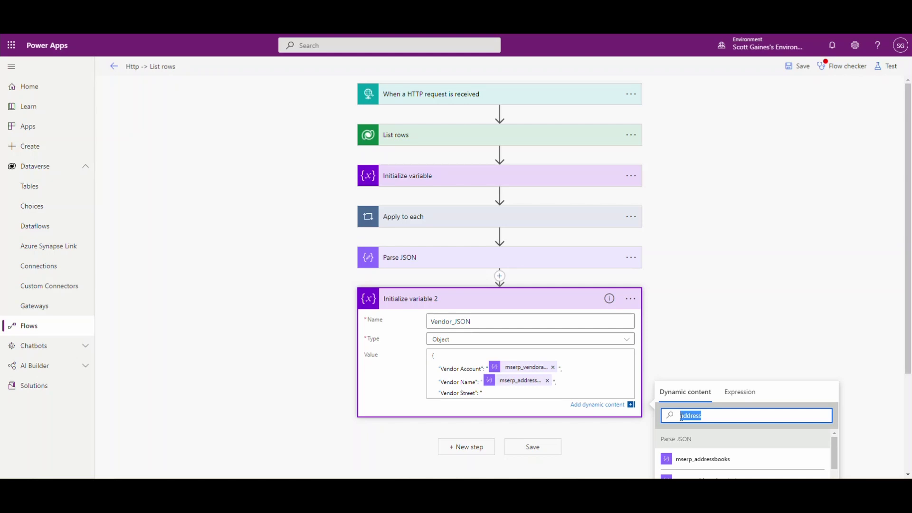
text(address)
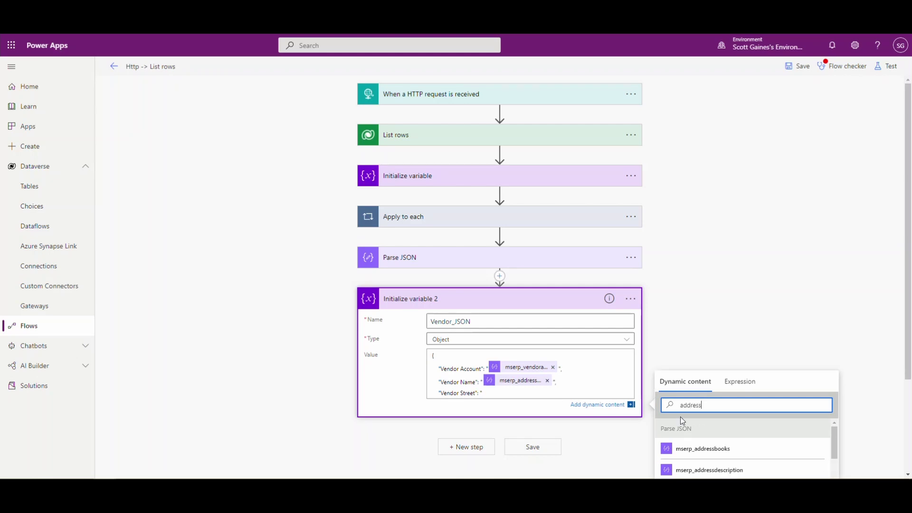
text(t)
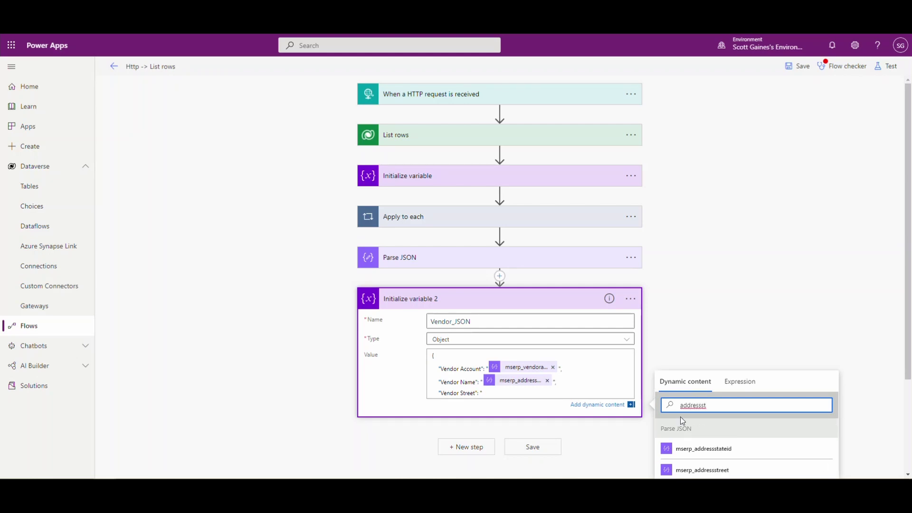
click(712, 471)
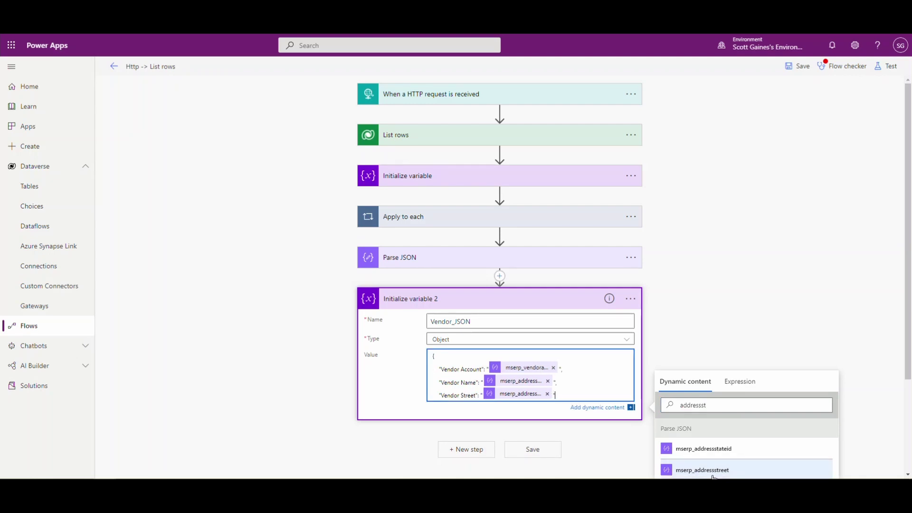
key(Return)
text(})
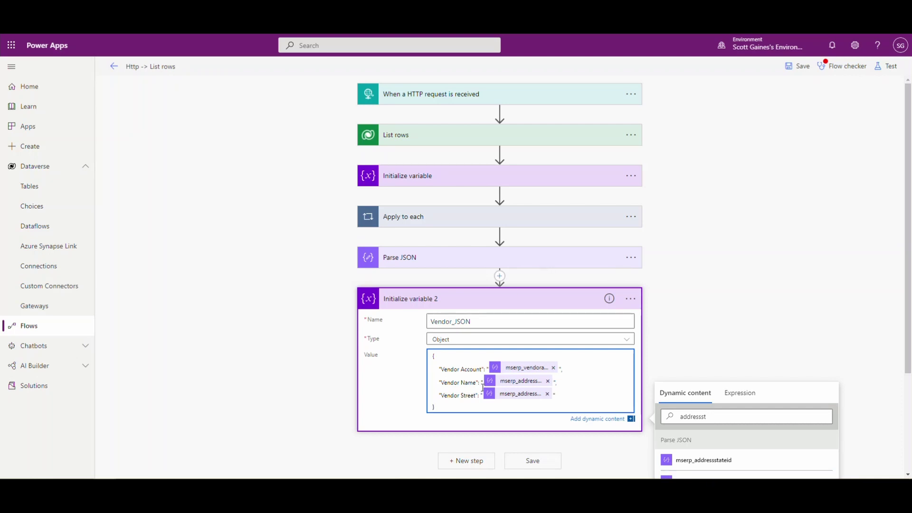
click(543, 466)
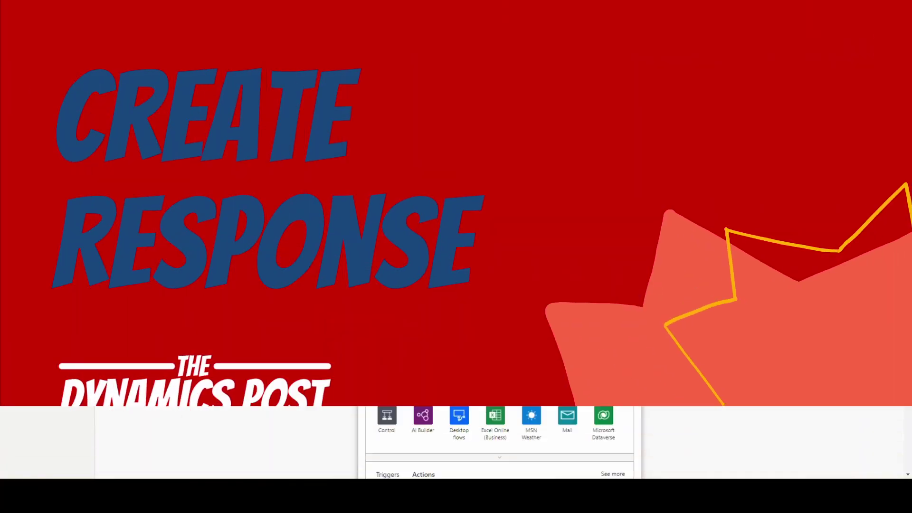
- Add the Request connector's Response action at the end of the flow
text(respons)
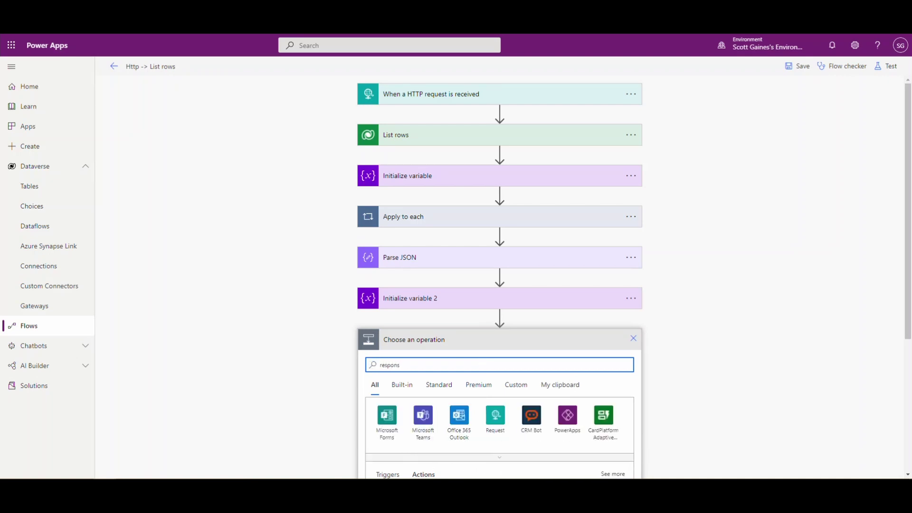
click(500, 426)
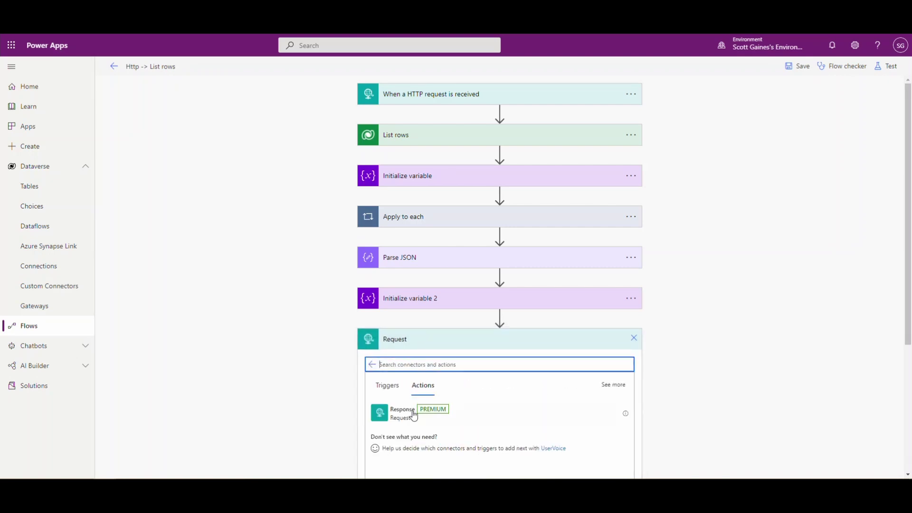
click(396, 417)
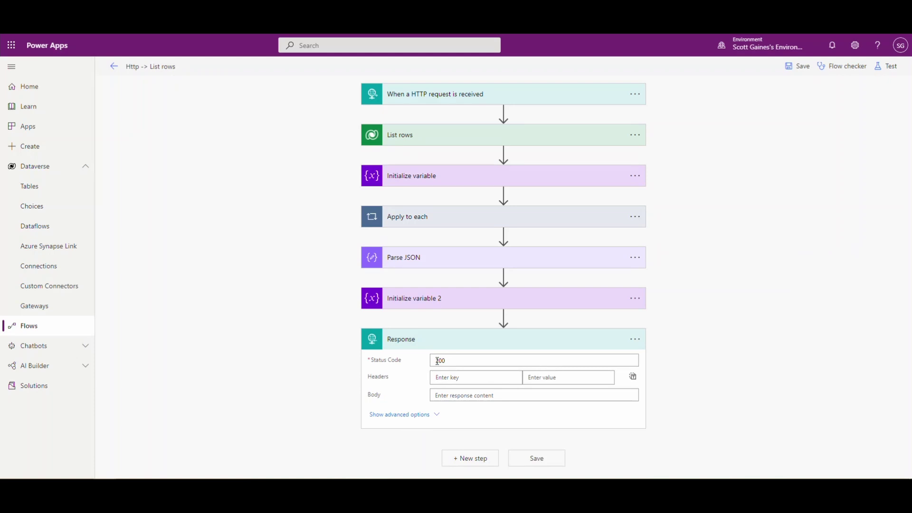
- Set the Response body to the Vendor_JSON variable and save the flow
click(457, 396)
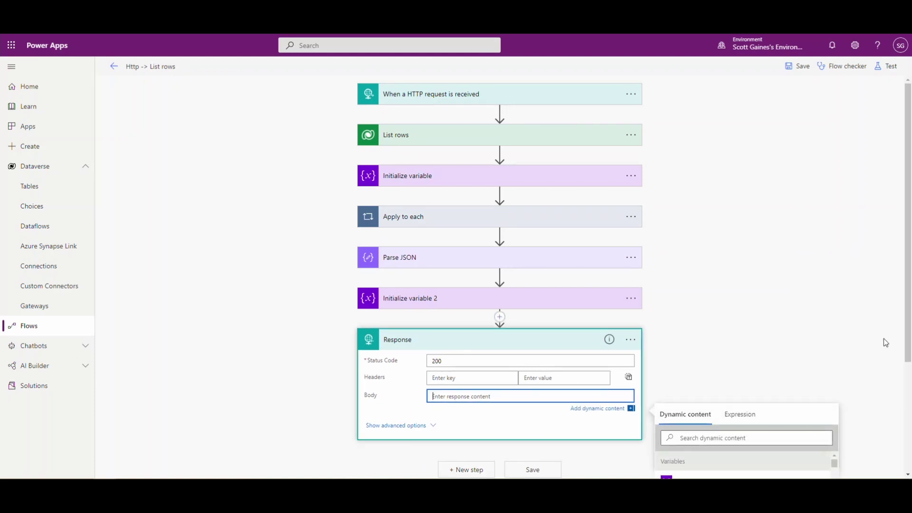
scroll(884, 339, down, 3)
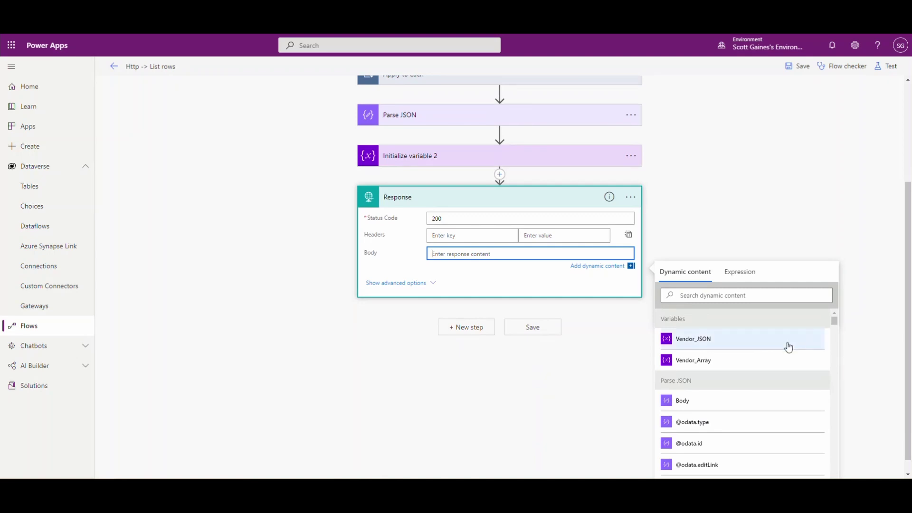
click(711, 346)
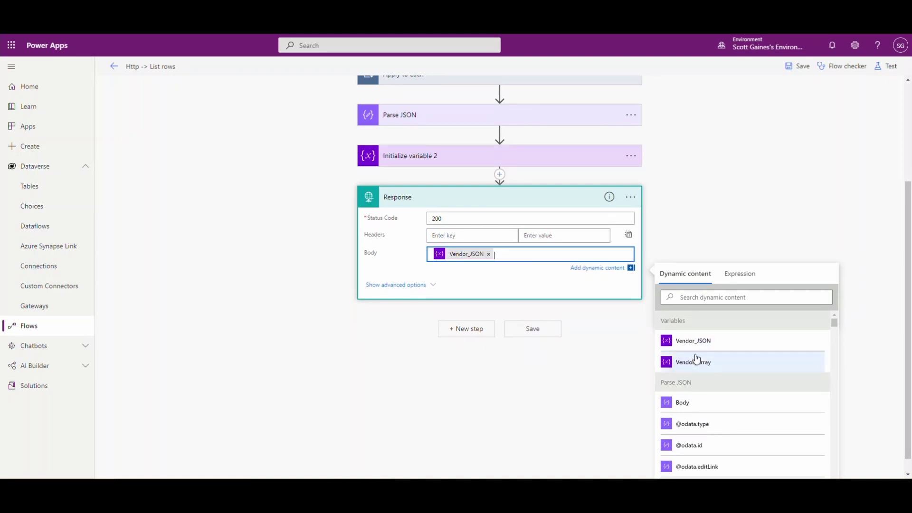
click(530, 333)
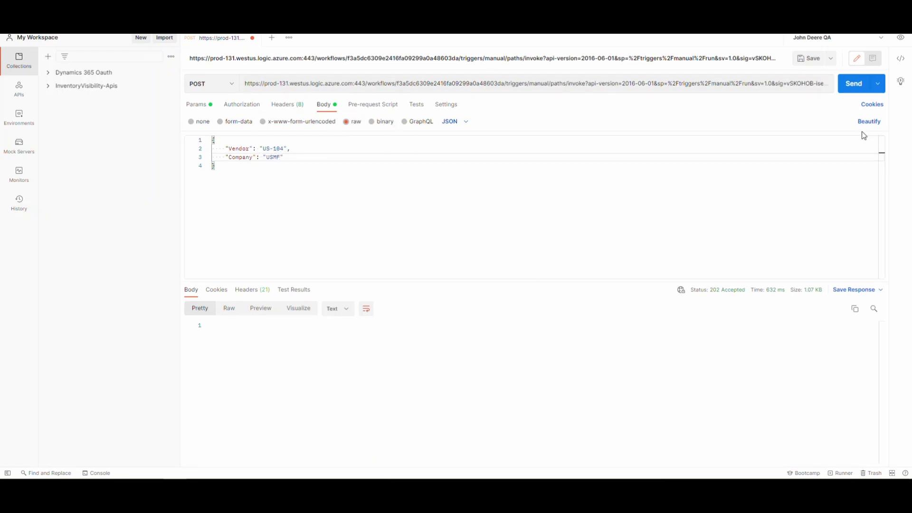
- Switch to Postman, send the POST request for vendor US-104, and resend it with the Vendor value set to US-108
click(855, 89)
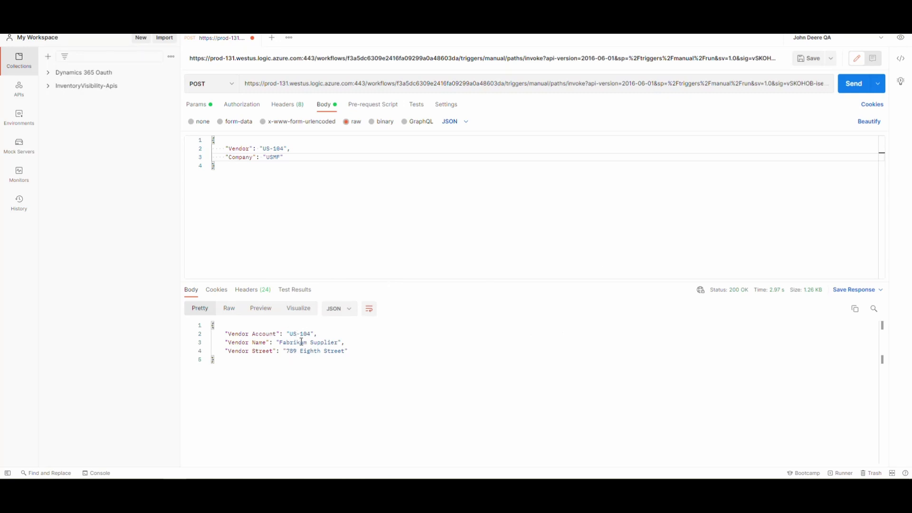
double_click(283, 148)
text(108)
click(853, 85)
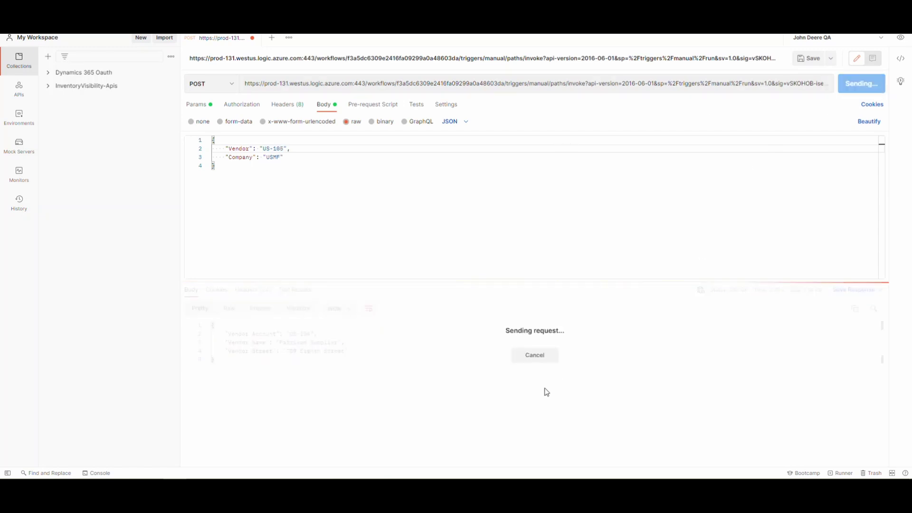